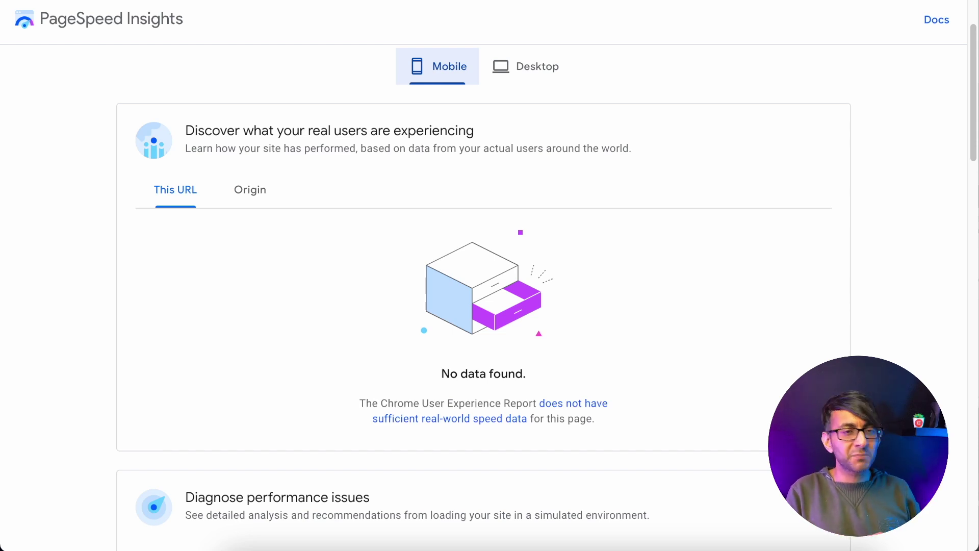
# Examine the mobile performance score and metrics in the PageSpeed Insights report.
pyautogui.scroll(-10, 958, 264)
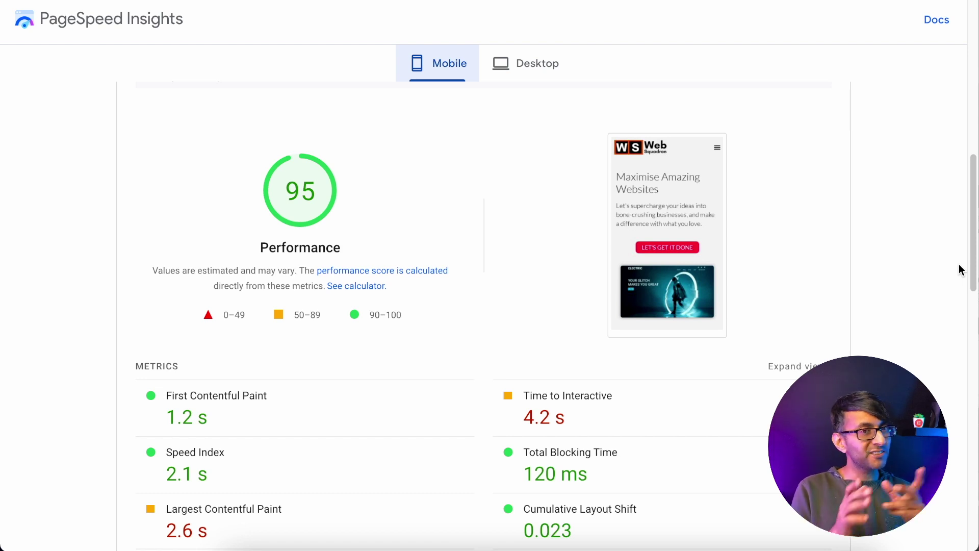
pyautogui.scroll(-1, 918, 304)
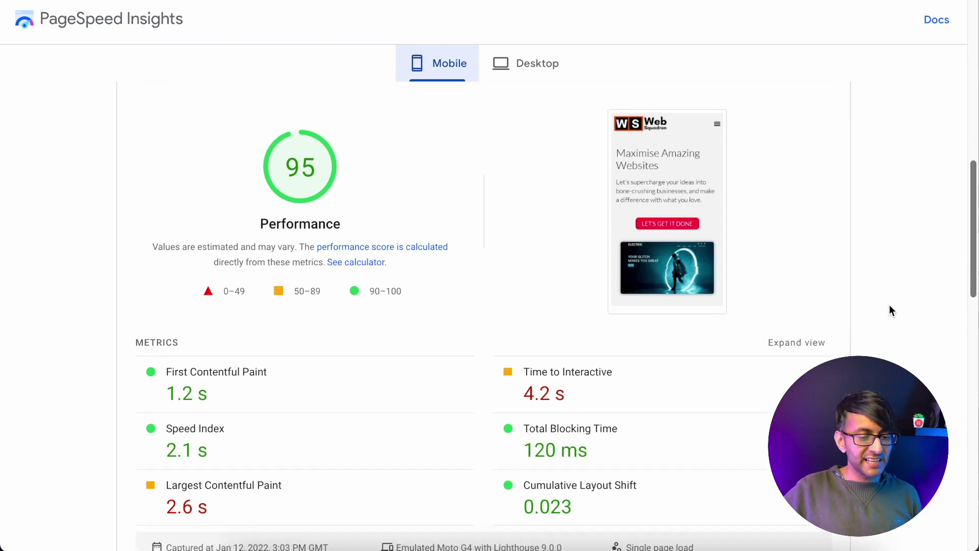
pyautogui.scroll(1, 658, 386)
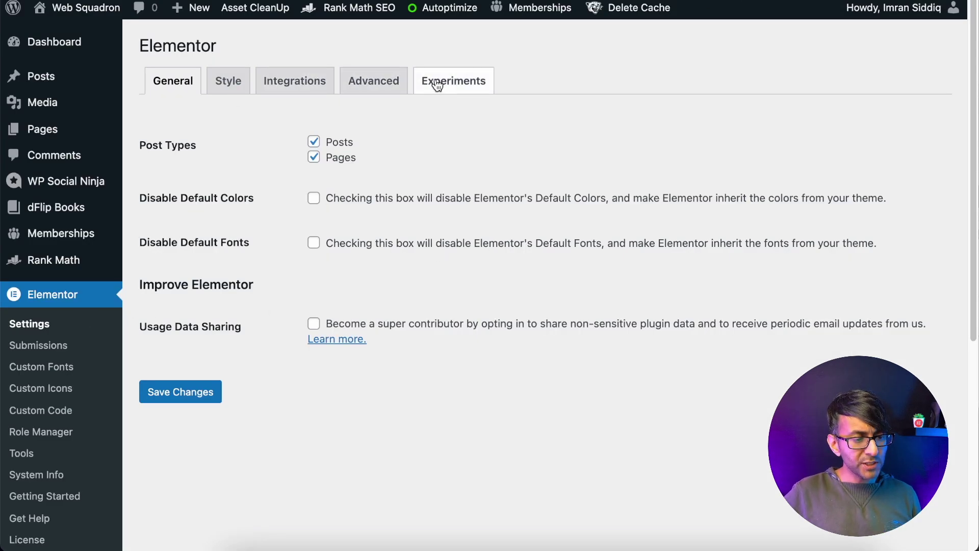
# Review Elementor's Advanced settings, including the CSS print method and the available Google Fonts Load options.
pyautogui.click(368, 86)
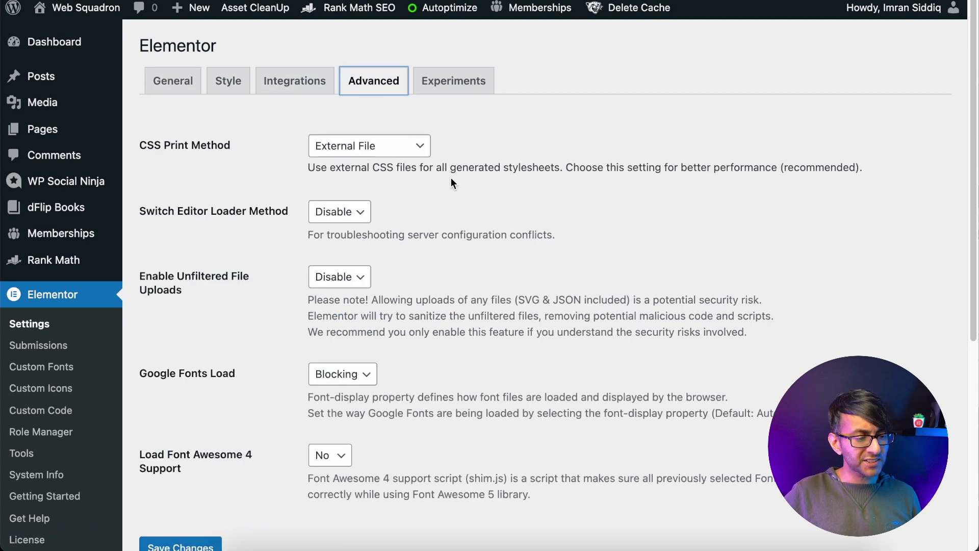
pyautogui.scroll(-1, 392, 361)
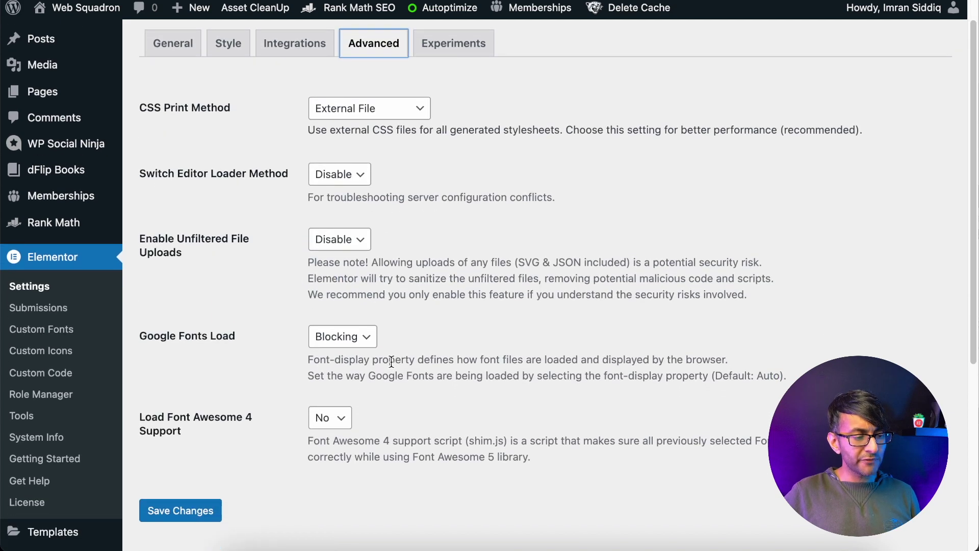
pyautogui.click(364, 345)
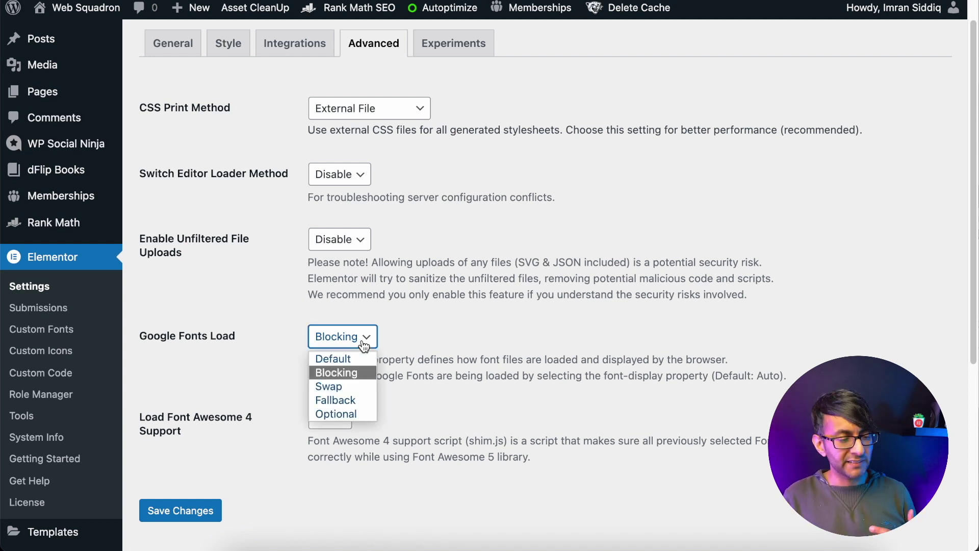
pyautogui.click(478, 341)
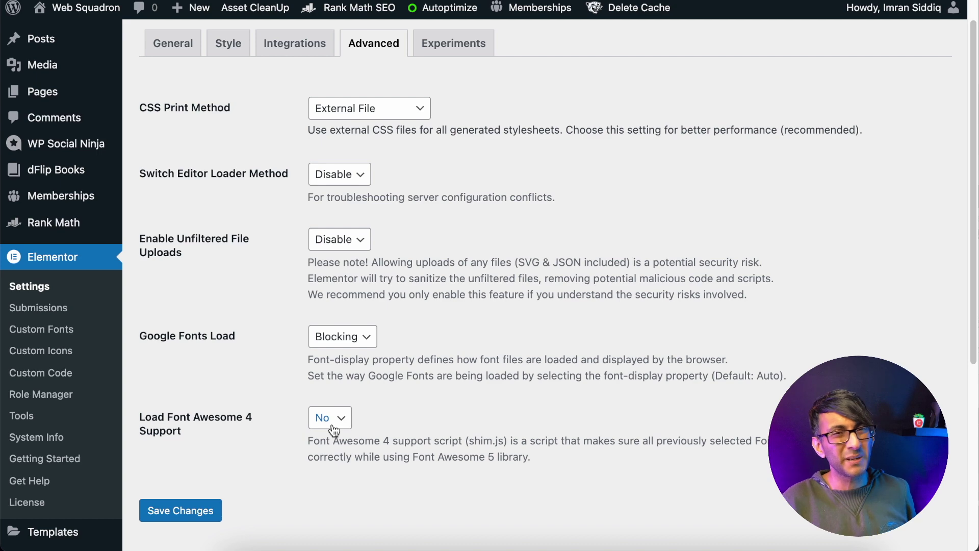
# Examine Elementor's ongoing experiments, from Improved Asset Loading through Default to New Theme Builder, and their activation settings.
pyautogui.click(433, 45)
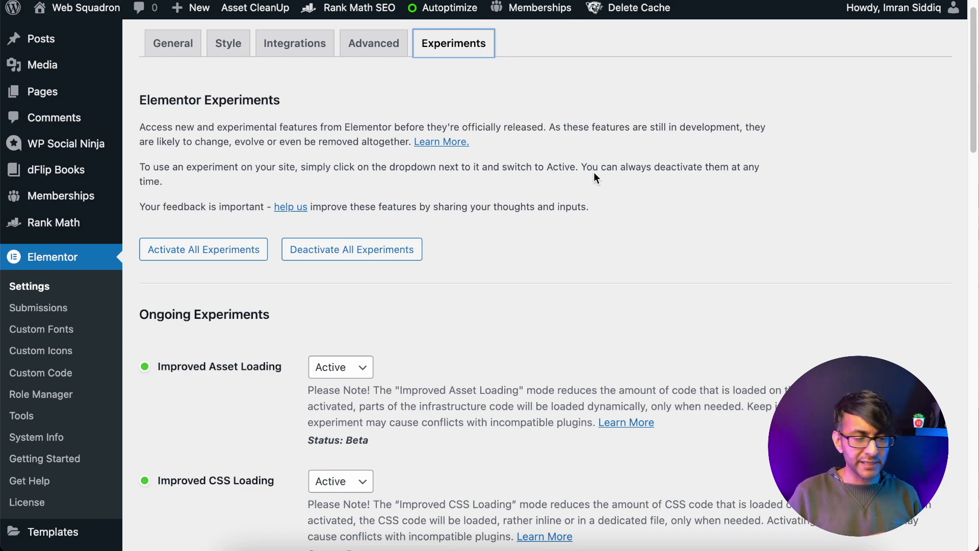
pyautogui.scroll(-9, 509, 347)
pyautogui.scroll(5, 506, 347)
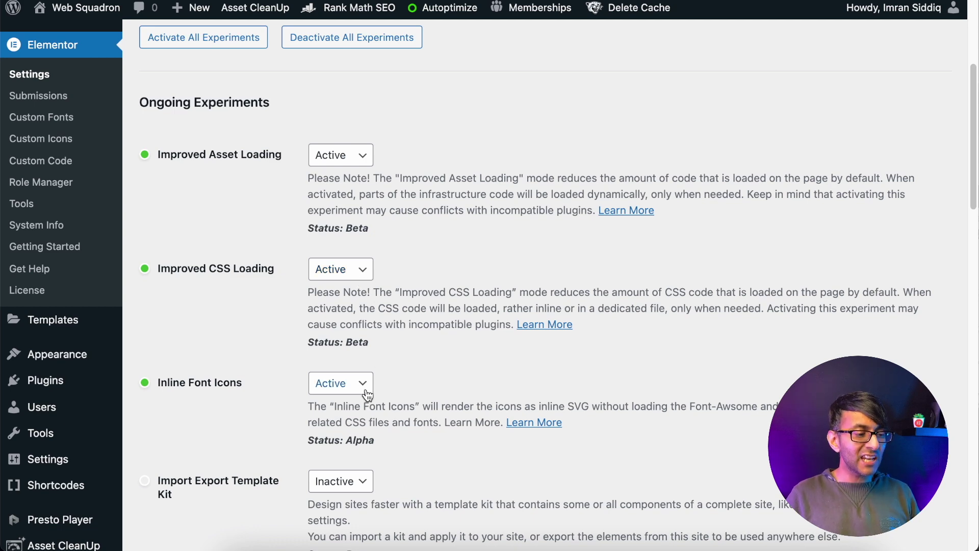
pyautogui.scroll(-3, 411, 392)
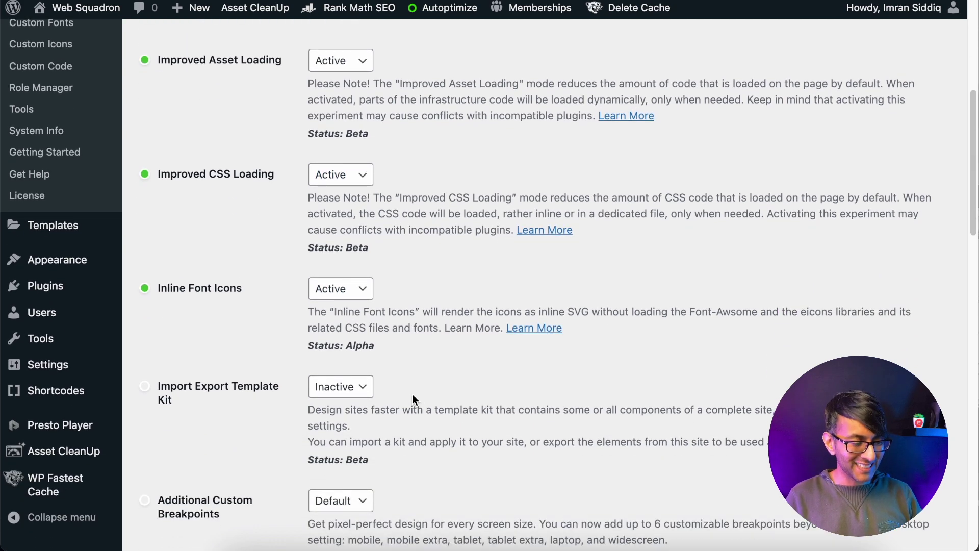
pyautogui.scroll(-2, 412, 394)
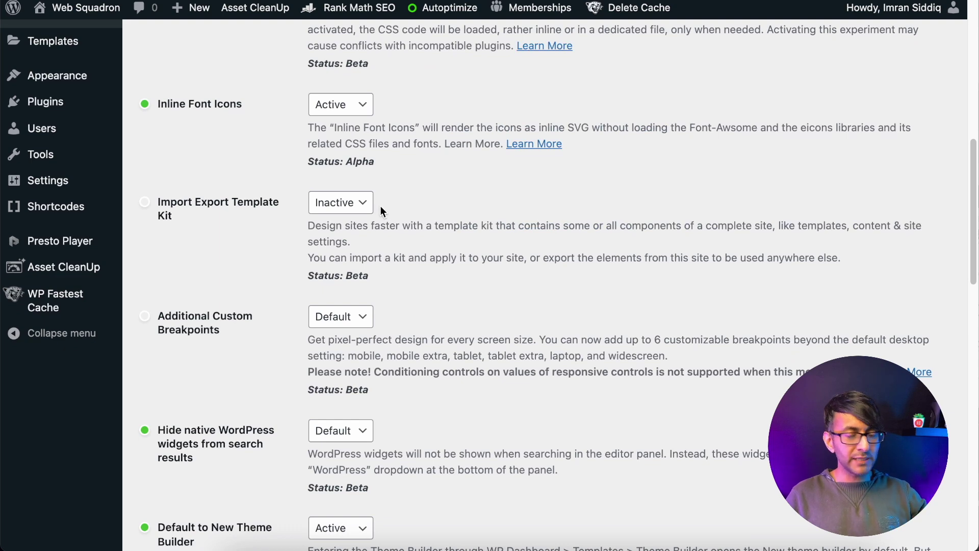
pyautogui.scroll(-2, 381, 390)
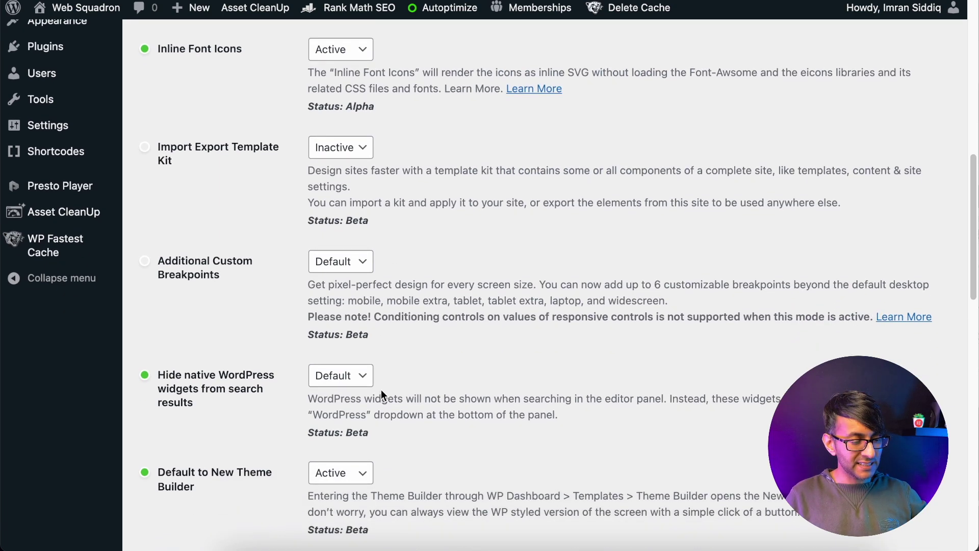
pyautogui.scroll(-2, 380, 395)
pyautogui.scroll(3, 389, 404)
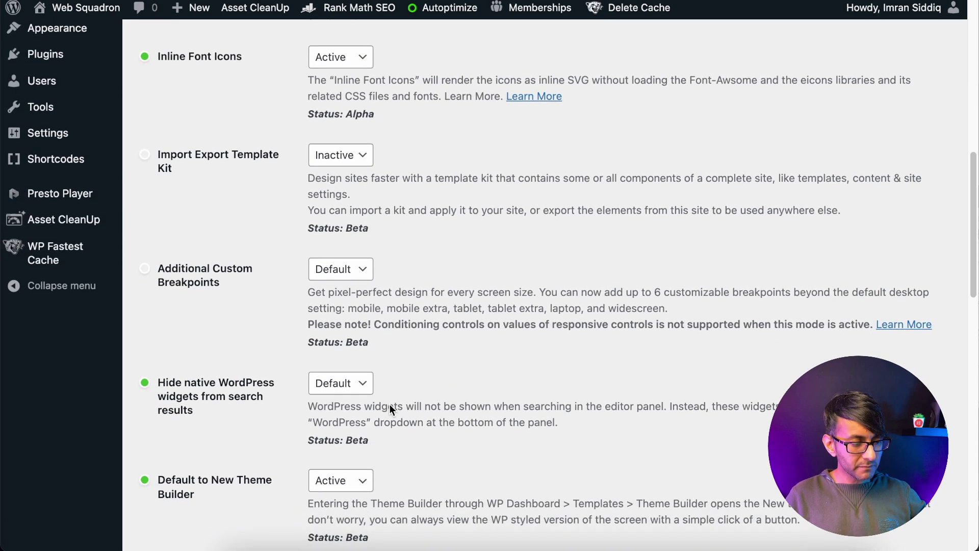
# Review the activation settings of Elementor's stable features and return to the ongoing experiments.
pyautogui.scroll(-8, 390, 404)
pyautogui.scroll(-5, 389, 403)
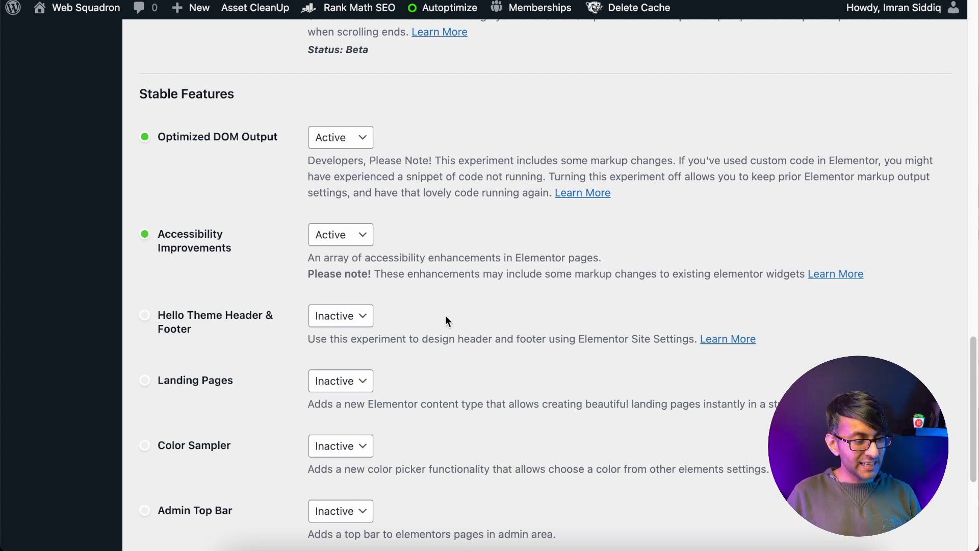
pyautogui.scroll(-4, 458, 411)
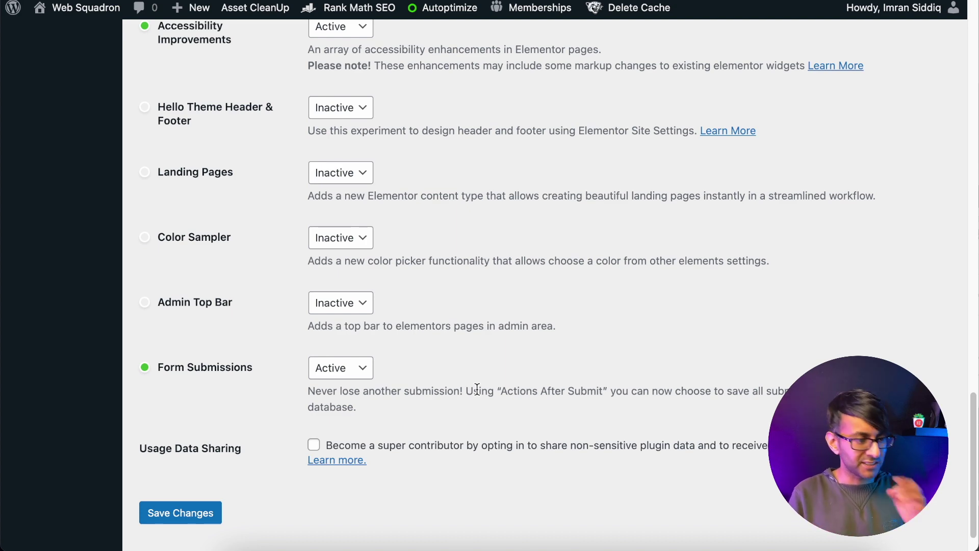
pyautogui.scroll(3, 551, 395)
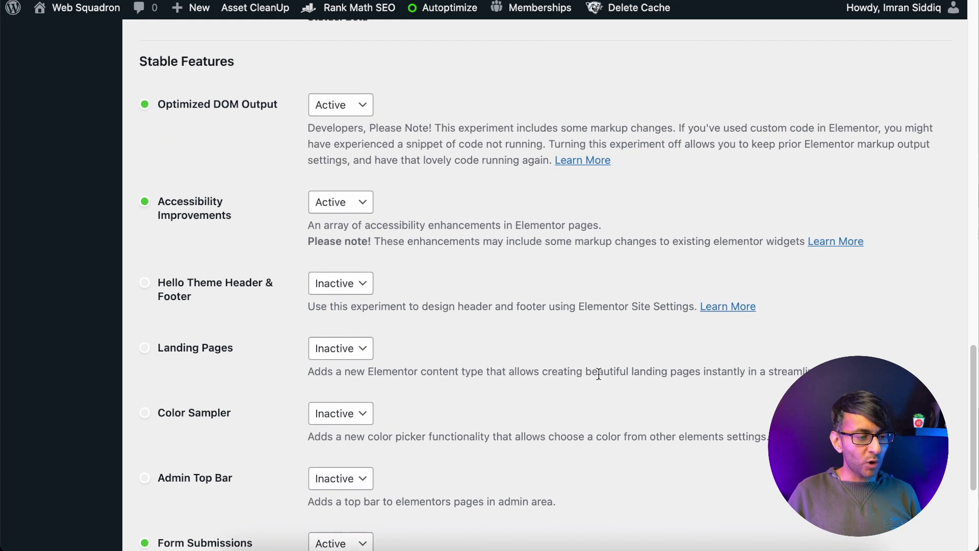
pyautogui.scroll(15, 605, 385)
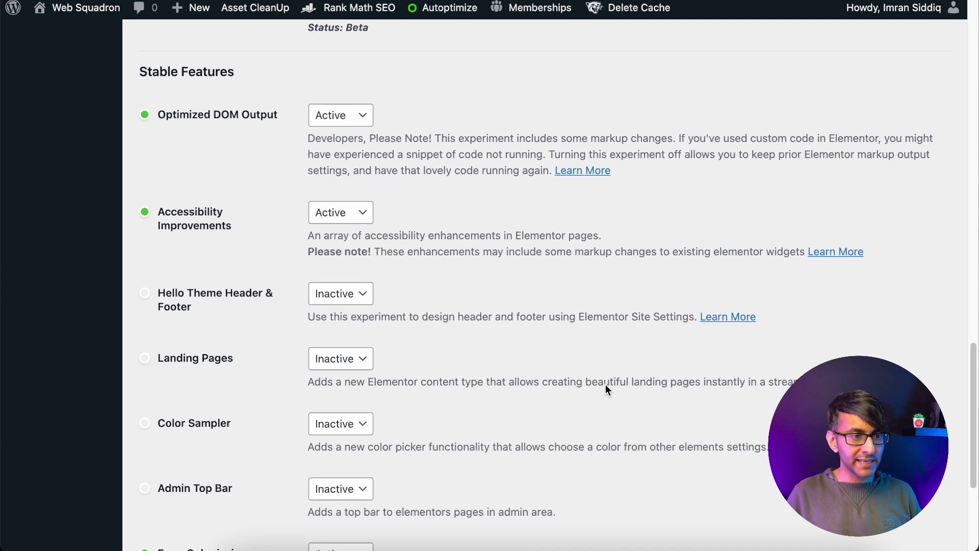
pyautogui.scroll(-1, 605, 384)
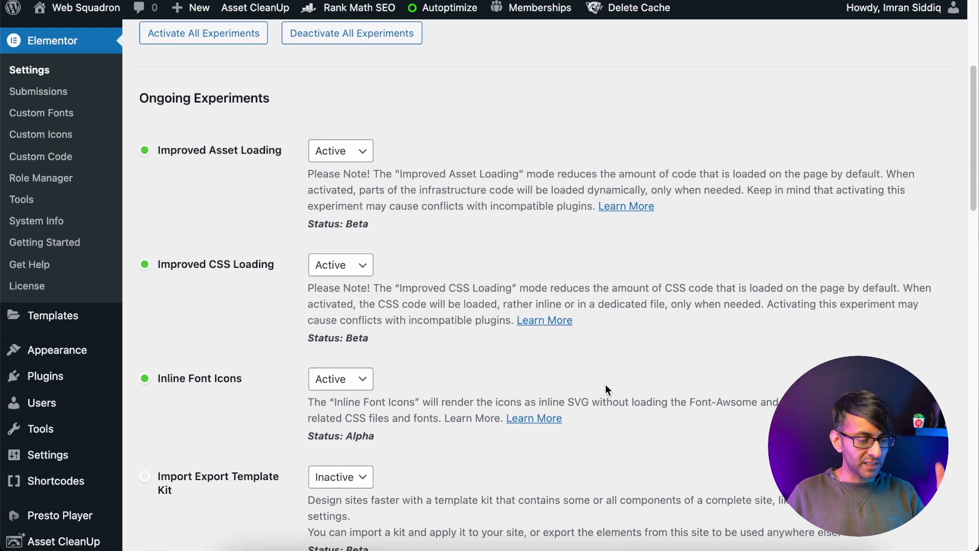
pyautogui.scroll(-2, 606, 391)
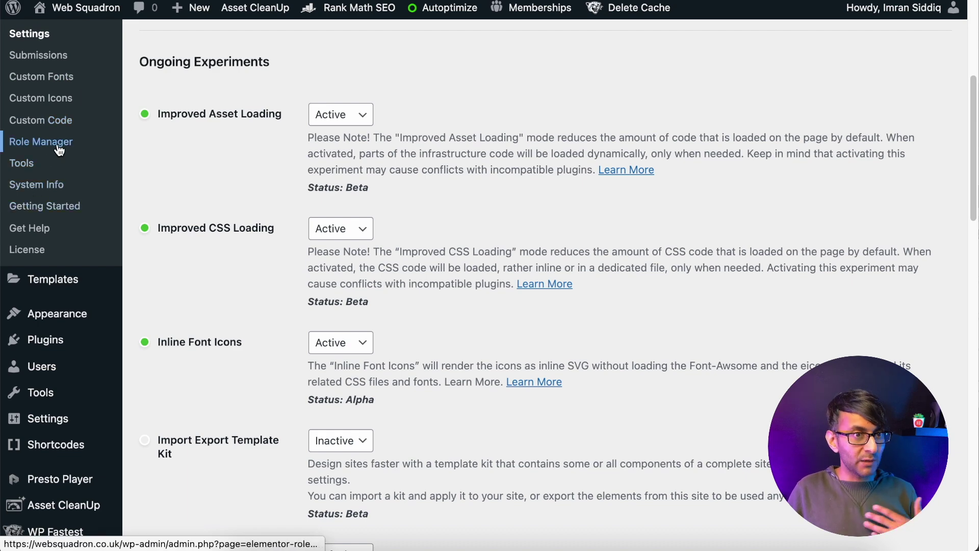
# Regenerate the site's CSS files and data with Elementor's tools.
pyautogui.click(23, 163)
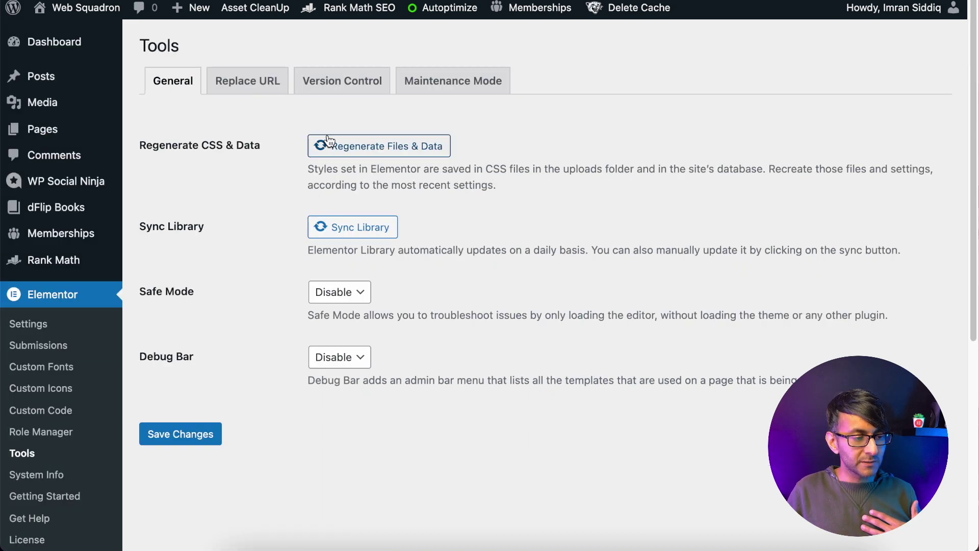
pyautogui.click(364, 147)
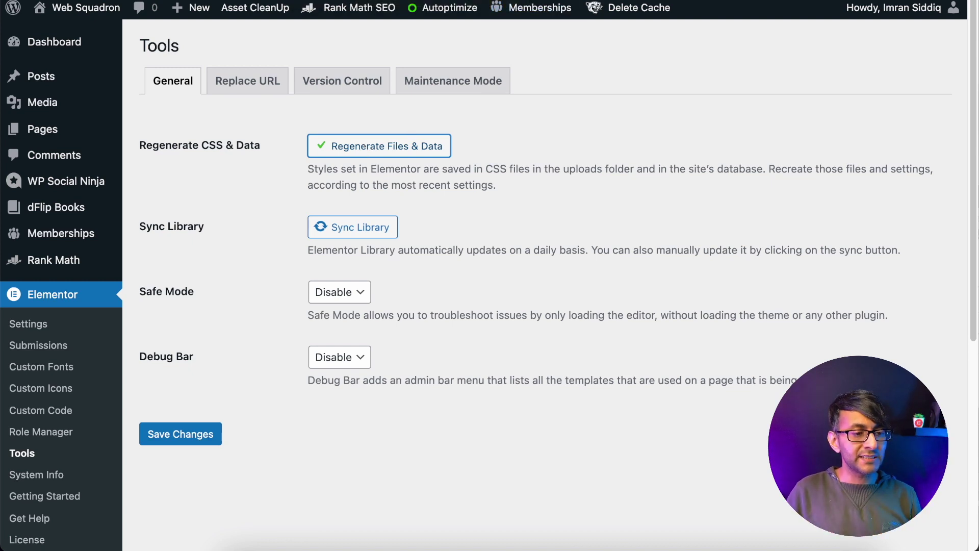
# Review the WP Fastest Cache settings for caching, minifying, combining files and compression.
pyautogui.moveTo(637, 10)
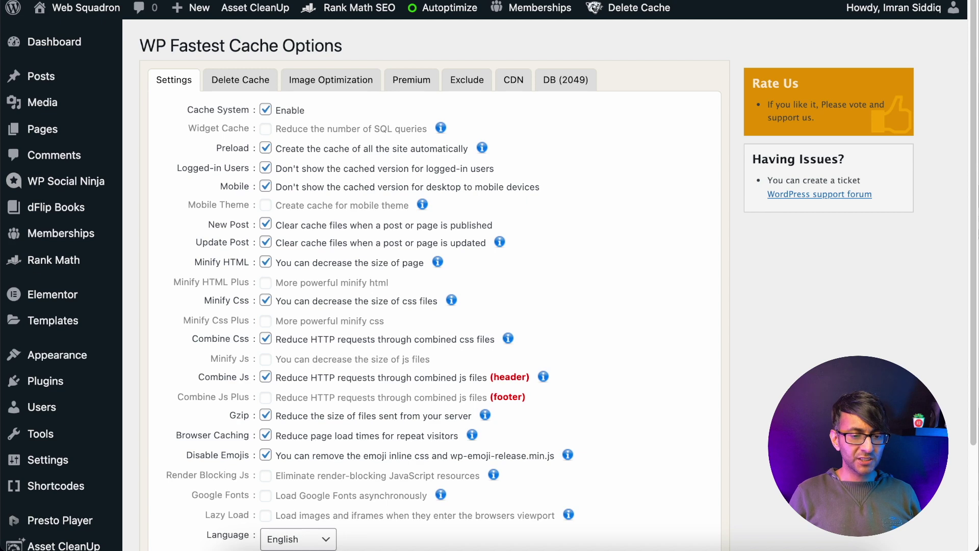
pyautogui.scroll(-2, 977, 152)
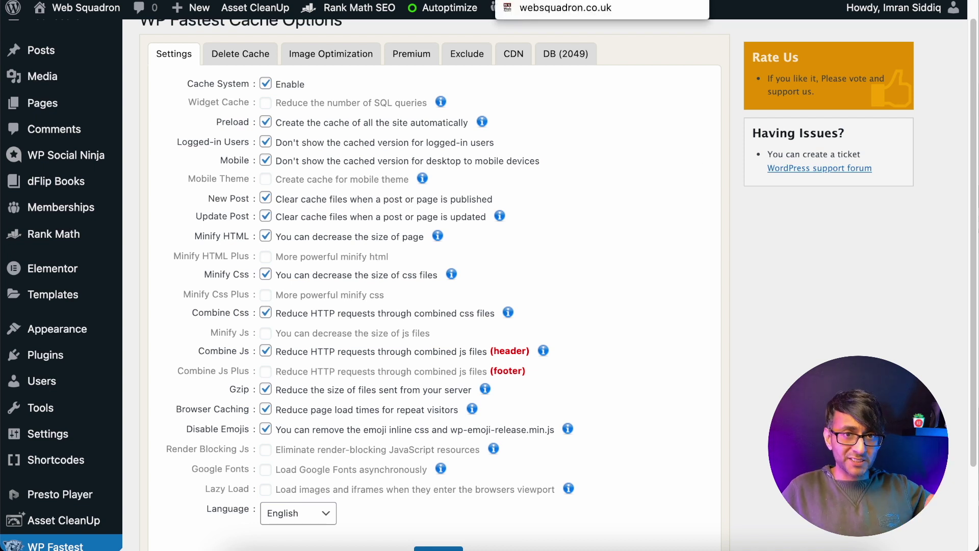
# Switch to the Autoptimize settings and examine the JavaScript options.
pyautogui.click(561, 0)
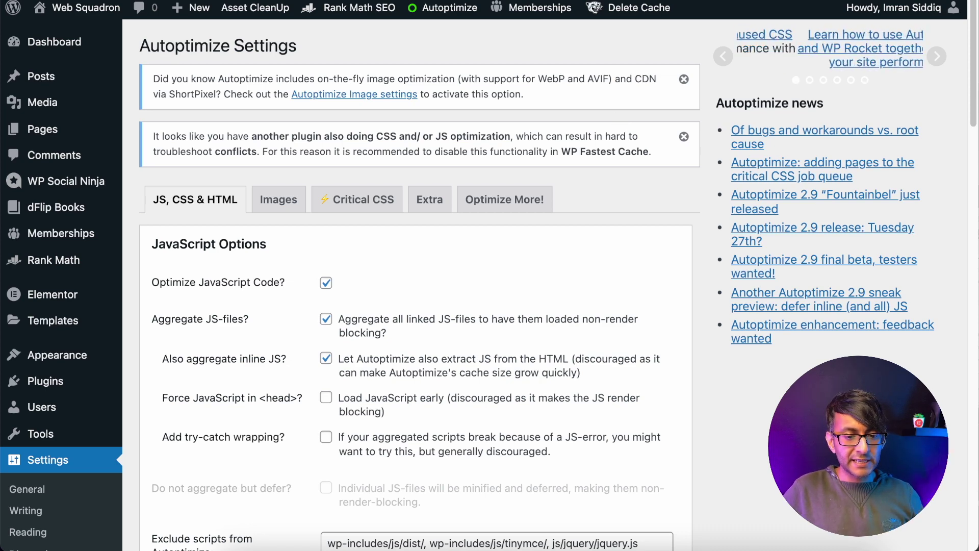
pyautogui.scroll(-5, 974, 72)
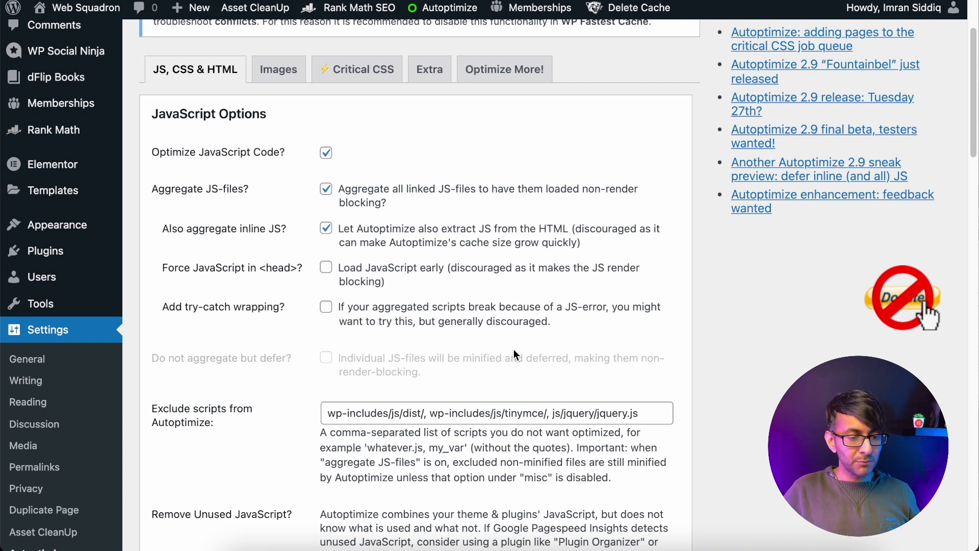
pyautogui.scroll(-1, 571, 373)
pyautogui.scroll(-2, 570, 374)
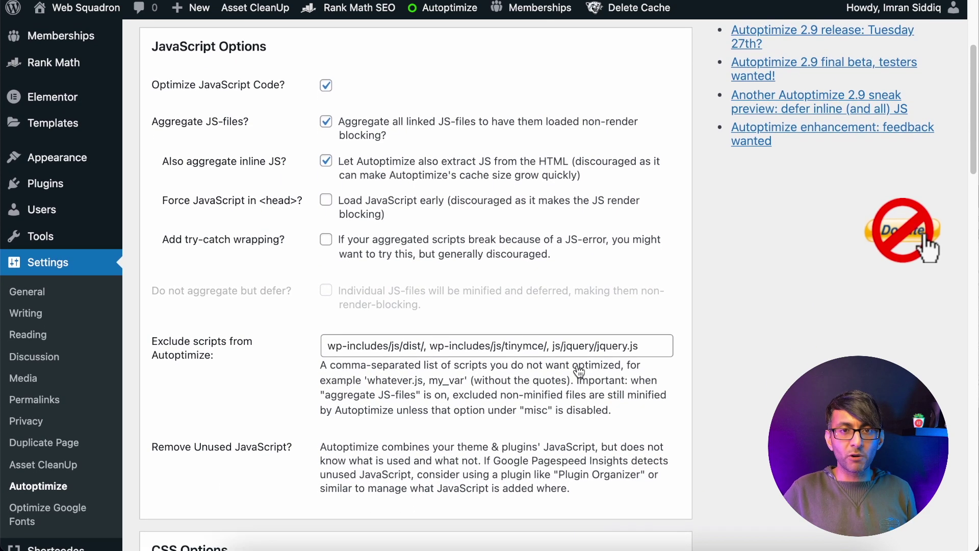
# Inspect the end of the list of scripts excluded from Autoptimize.
pyautogui.click(654, 346)
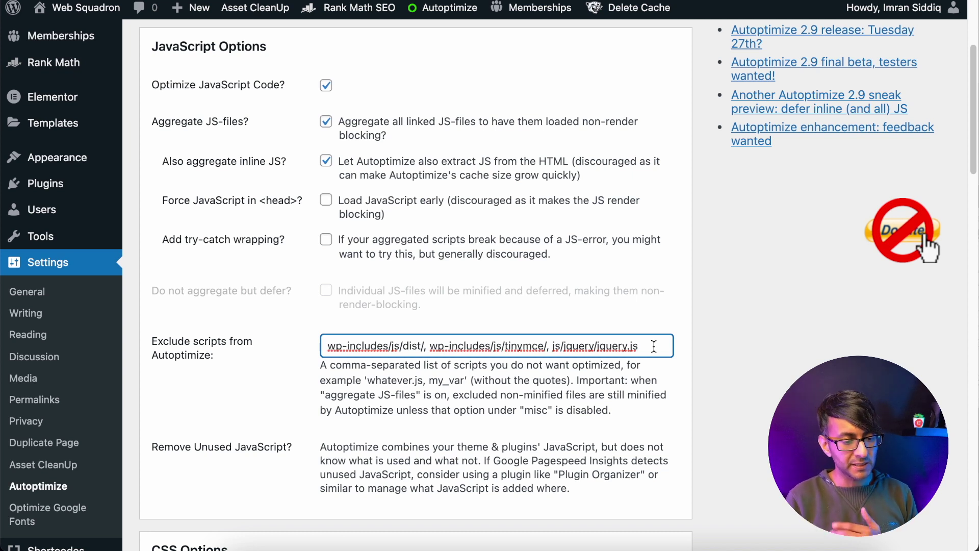
pyautogui.hotkey('shift', 'Left')
pyautogui.hotkey('shift', 'Left')
pyautogui.hotkey('shift', 'Left')
pyautogui.hotkey('shift', 'Left')
pyautogui.hotkey('shift', 'Left')
pyautogui.hotkey('shift', 'Left')
pyautogui.hotkey('shift', 'Left')
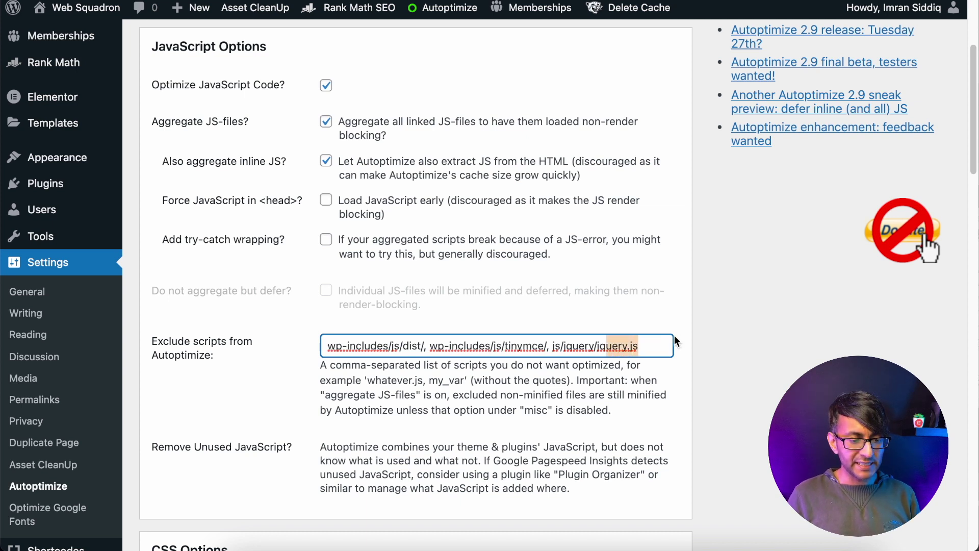
pyautogui.click(655, 345)
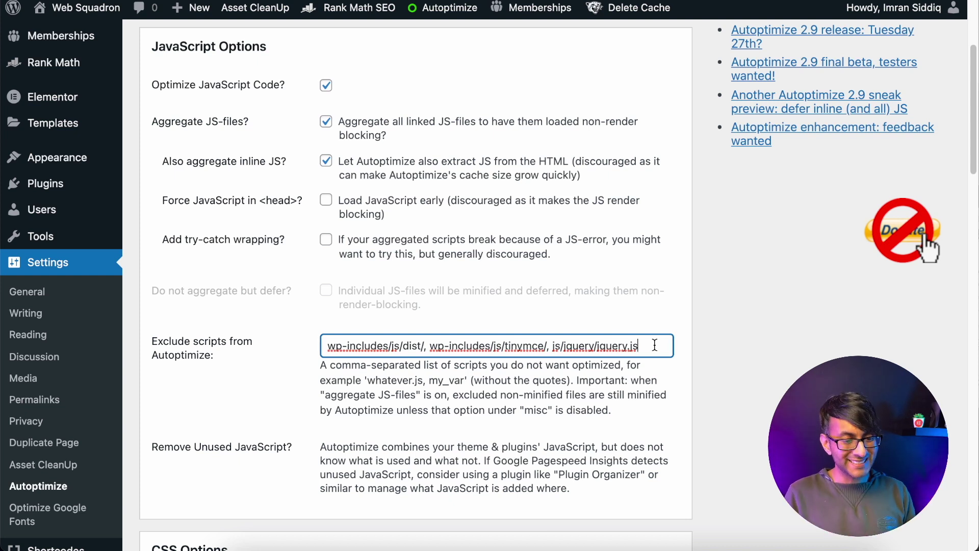
# Examine Autoptimize's CSS options, including aggregation, inlining and the list of excluded CSS files.
pyautogui.scroll(-3, 670, 330)
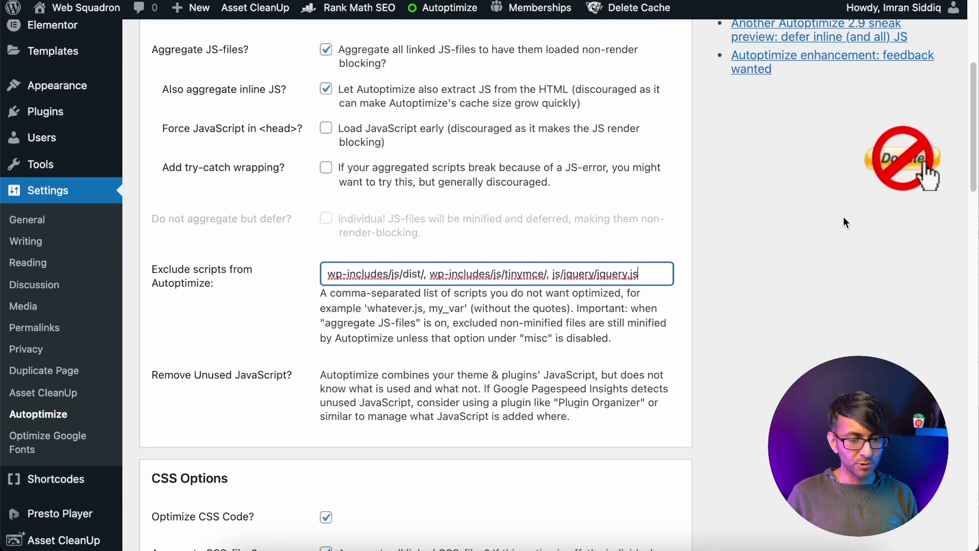
pyautogui.moveTo(973, 133); pyautogui.dragTo(973, 231)
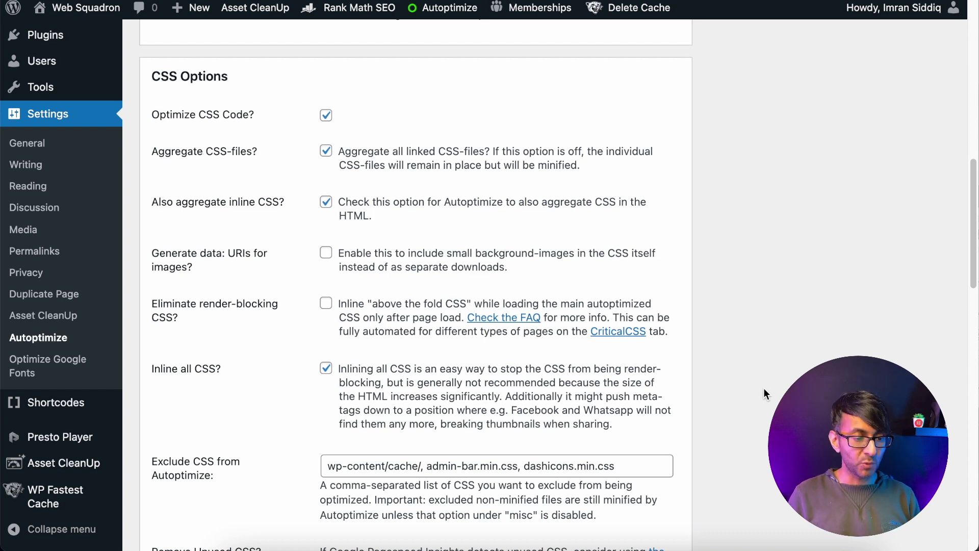
pyautogui.click(658, 467)
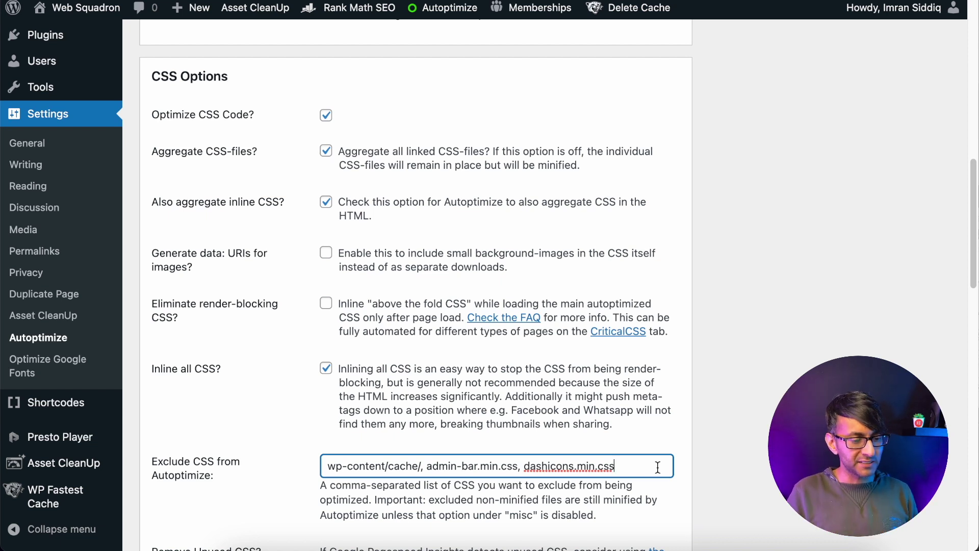
pyautogui.scroll(-1, 708, 397)
pyautogui.scroll(-3, 714, 393)
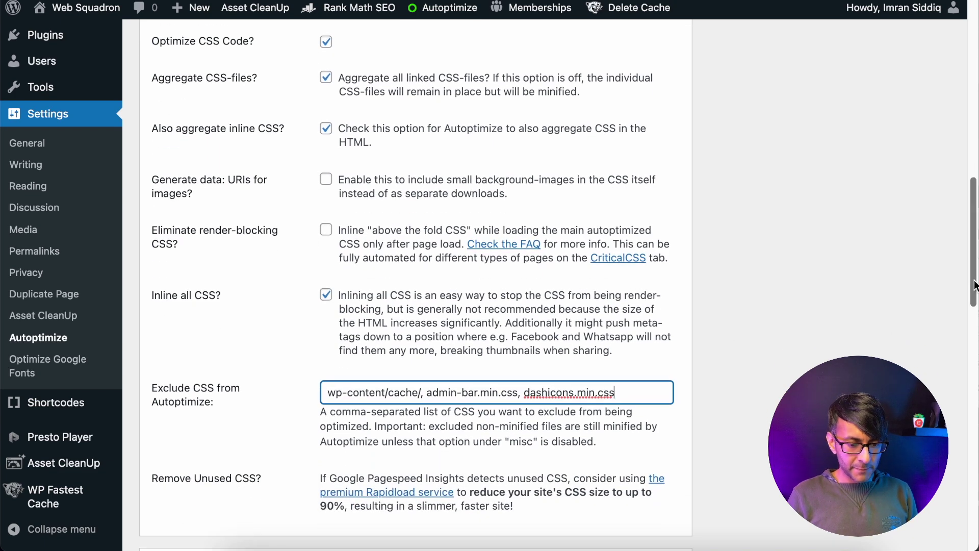
# Review Autoptimize's HTML, CDN, cache and miscellaneous options.
pyautogui.moveTo(966, 276); pyautogui.dragTo(966, 370)
pyautogui.scroll(-2, 966, 371)
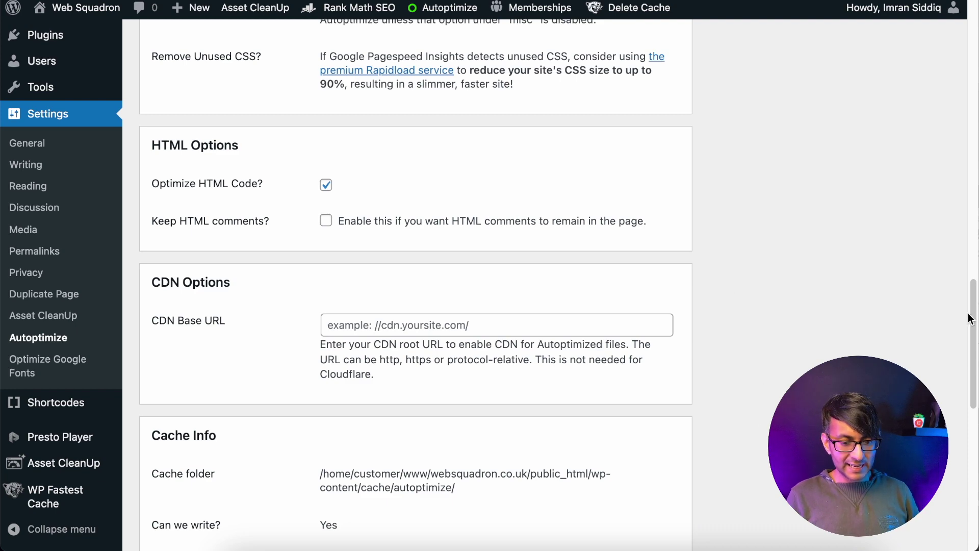
pyautogui.scroll(-10, 972, 316)
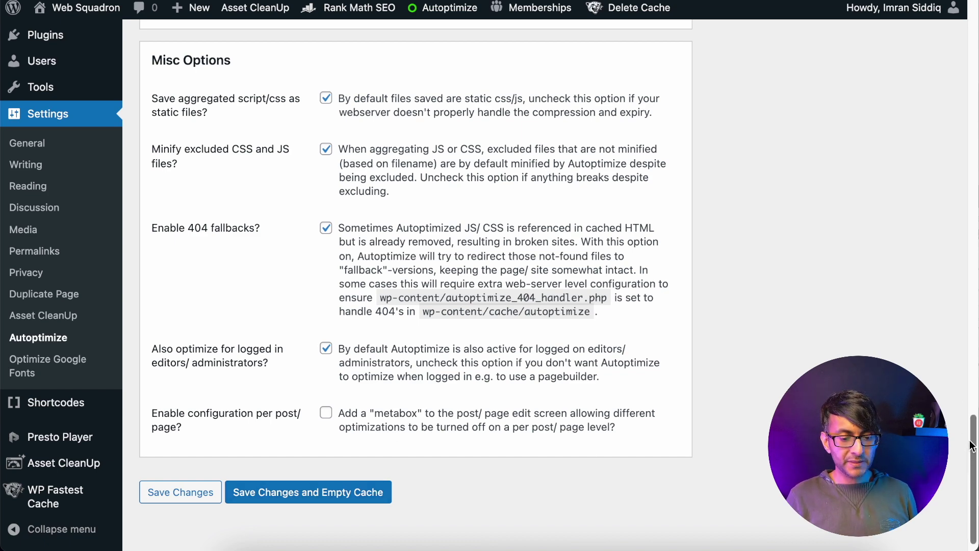
# Review Autoptimize's image optimization settings, including on-the-fly optimization, image lazy-loading, lazy-load exclusions and the nth-image setting.
pyautogui.scroll(1, 974, 442)
pyautogui.moveTo(974, 441); pyautogui.dragTo(975, 25)
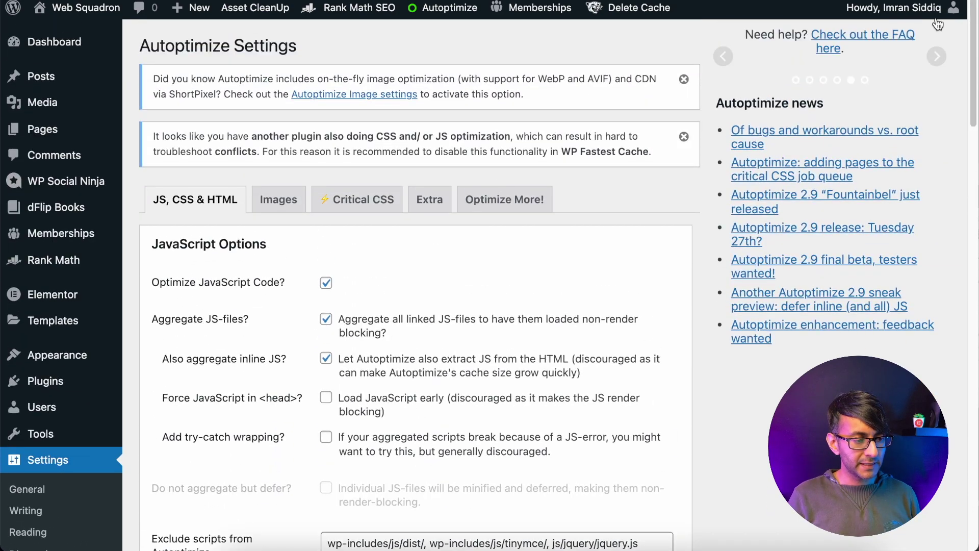
pyautogui.click(297, 211)
pyautogui.scroll(-10, 784, 390)
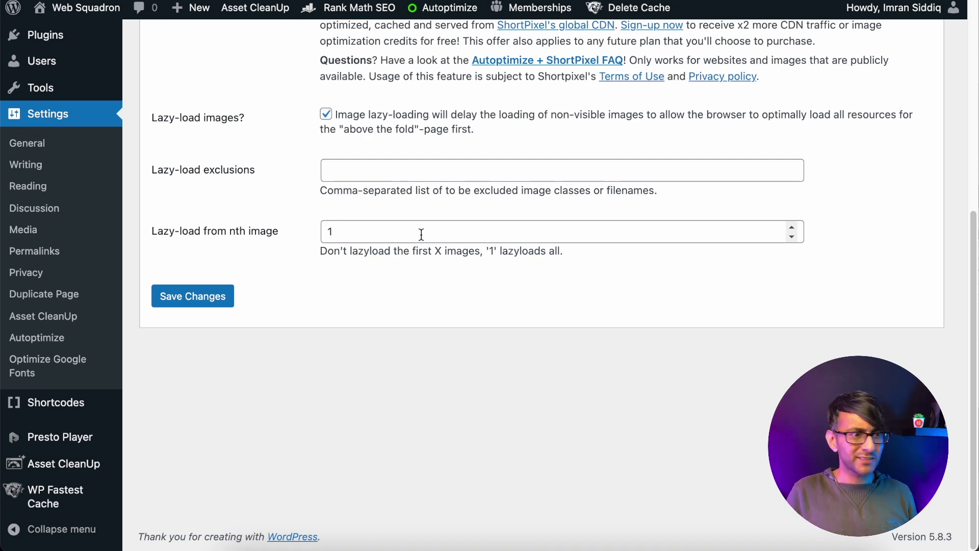
pyautogui.scroll(3, 357, 230)
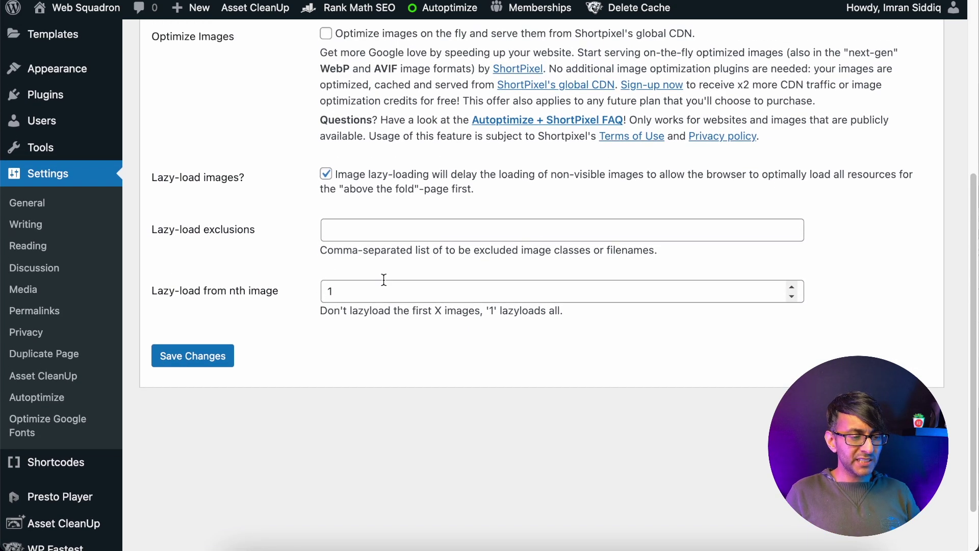
pyautogui.scroll(10, 422, 338)
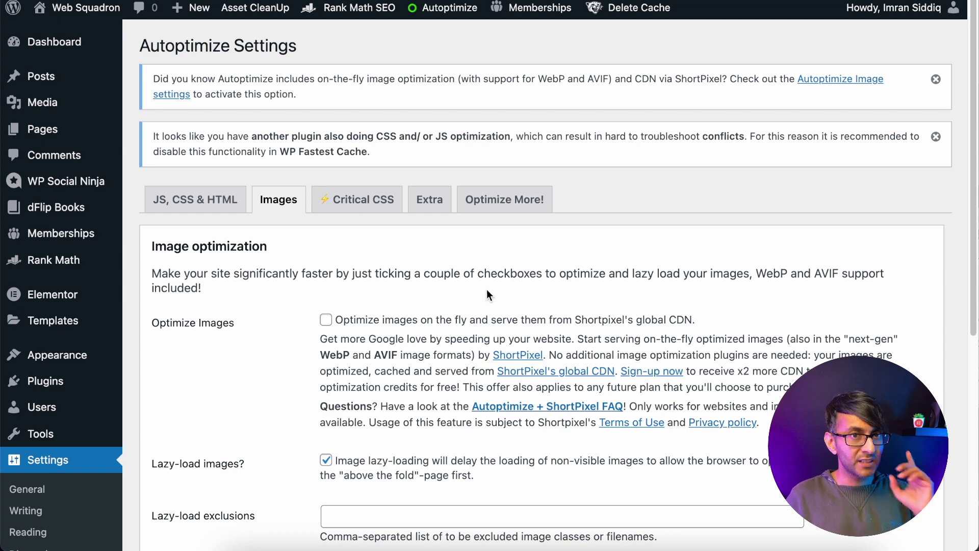
# Examine Autoptimize's extra optimizations, covering Google Fonts, emojis, query strings, preconnect domains, preload requests and async JavaScript.
pyautogui.click(434, 204)
pyautogui.scroll(-3, 481, 332)
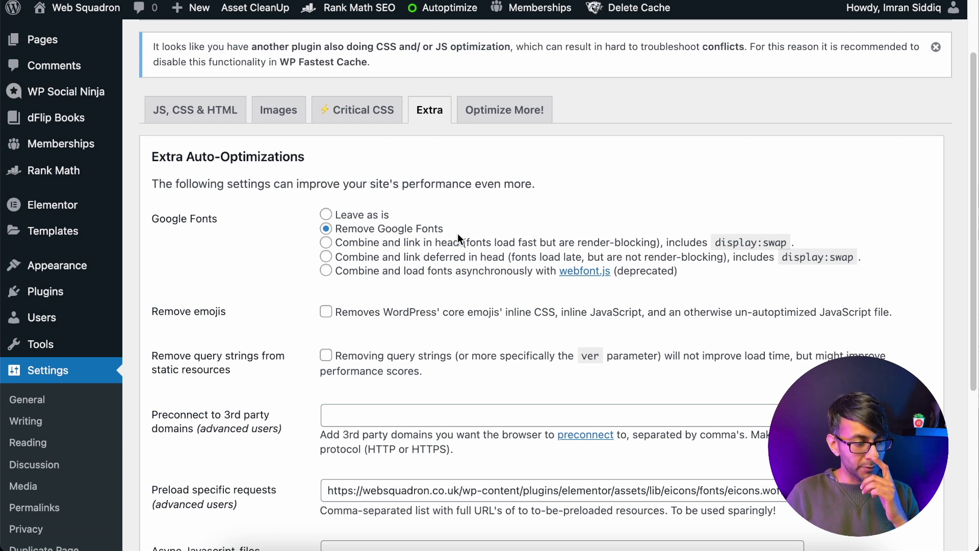
pyautogui.scroll(-8, 974, 357)
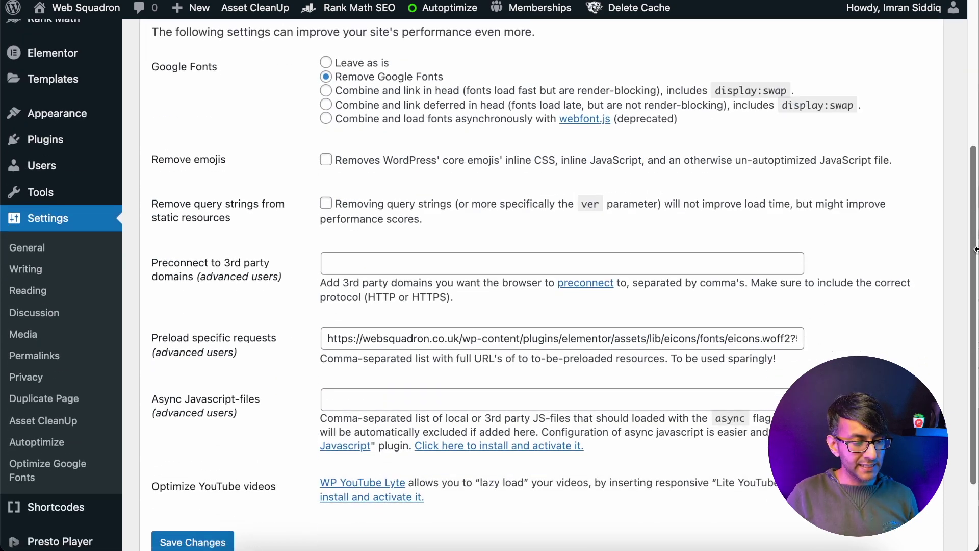
pyautogui.scroll(5, 975, 357)
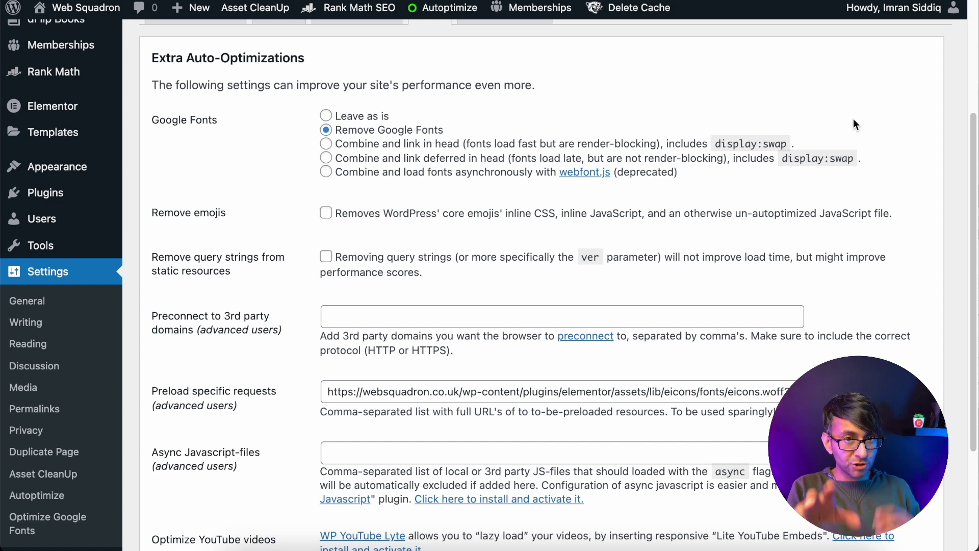
pyautogui.scroll(-1, 729, 186)
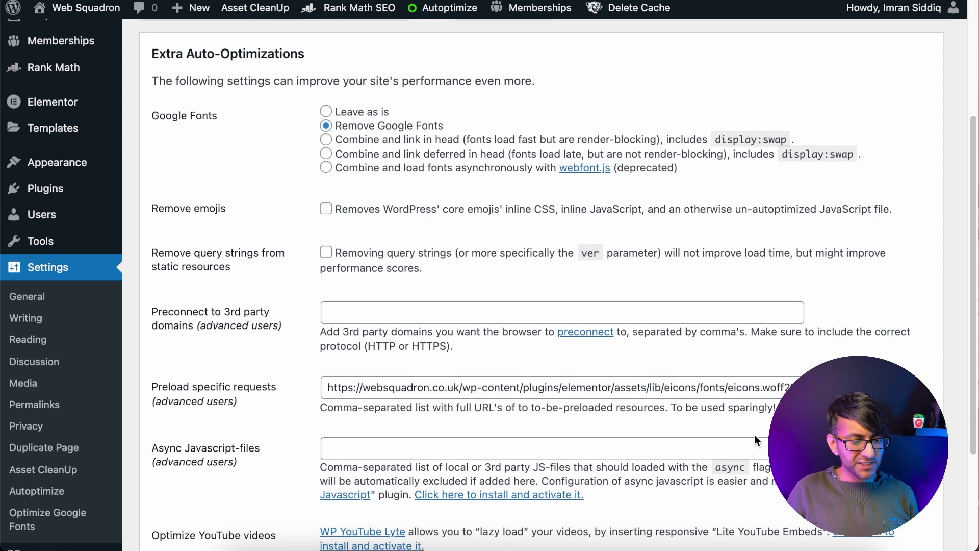
# Inspect the full Elementor eicons.woff2 URL in Autoptimize's preload specific requests setting.
pyautogui.scroll(-2, 755, 434)
pyautogui.moveTo(334, 330); pyautogui.dragTo(804, 347)
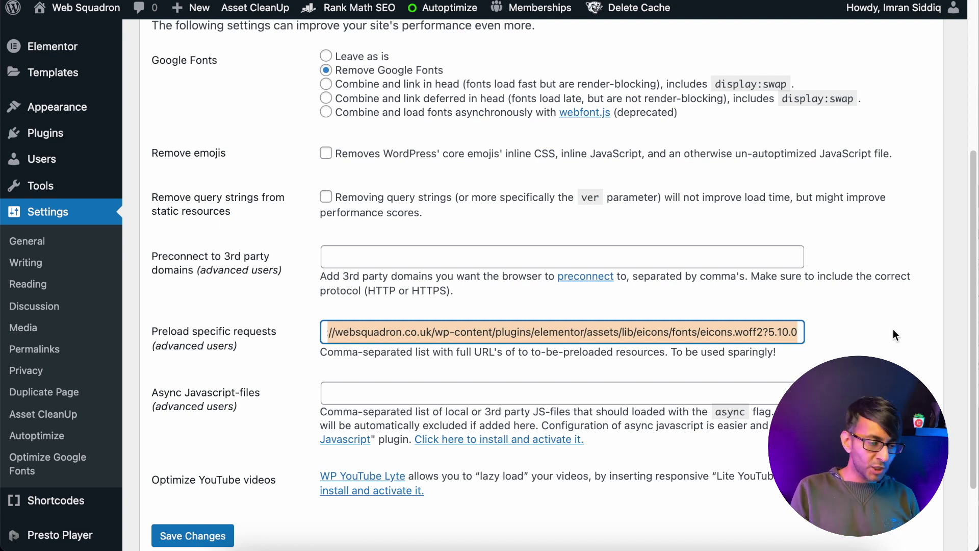
pyautogui.moveTo(743, 332); pyautogui.dragTo(289, 336)
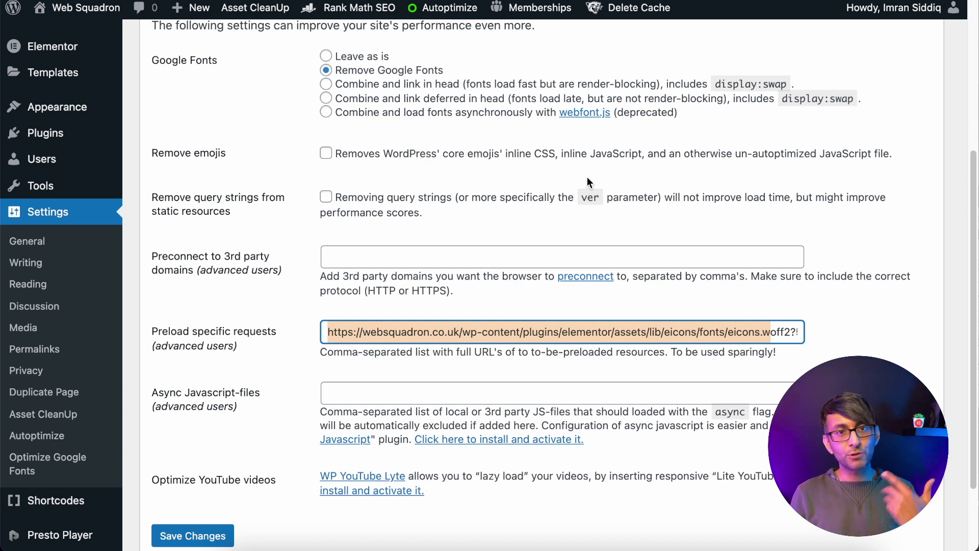
# Start a new custom font in Elementor and enter lato as its font family.
pyautogui.moveTo(78, 178)
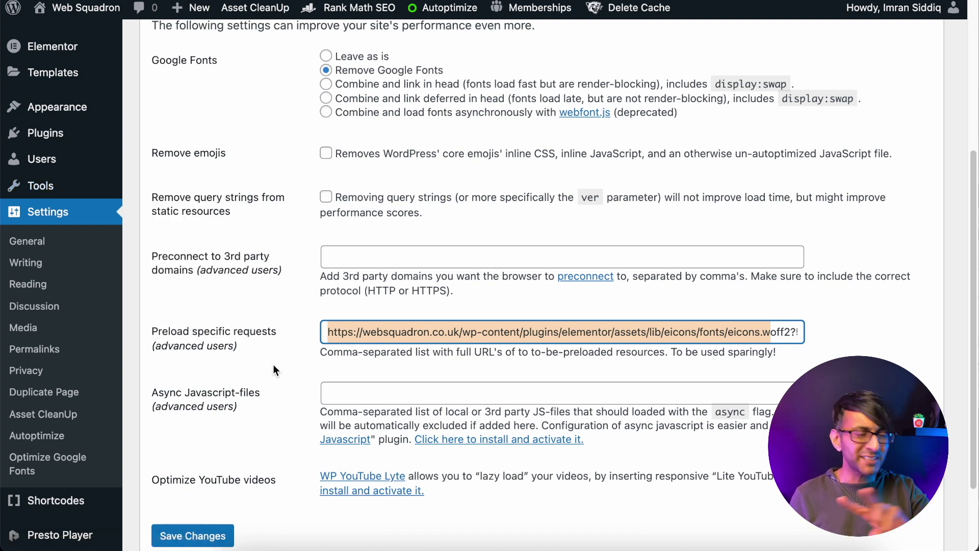
pyautogui.scroll(1, 63, 153)
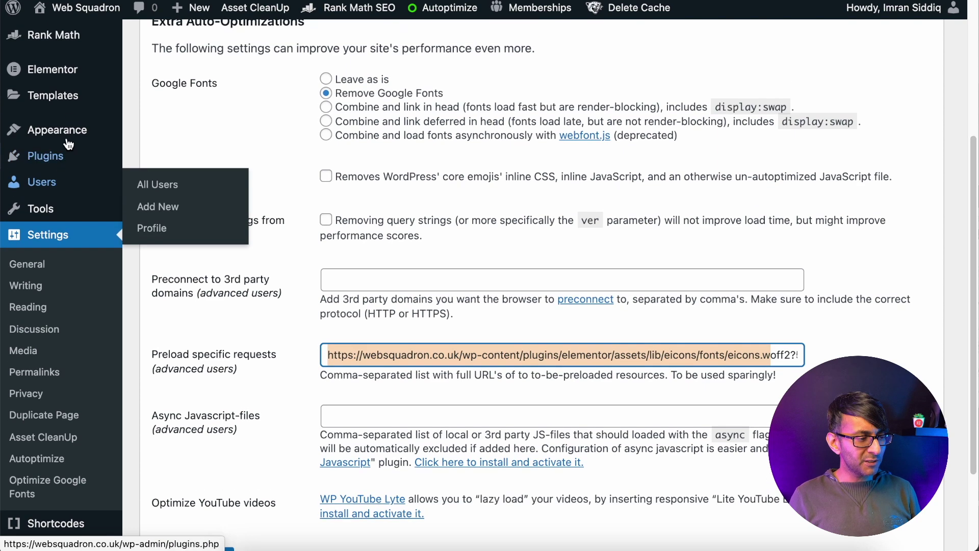
pyautogui.moveTo(56, 69)
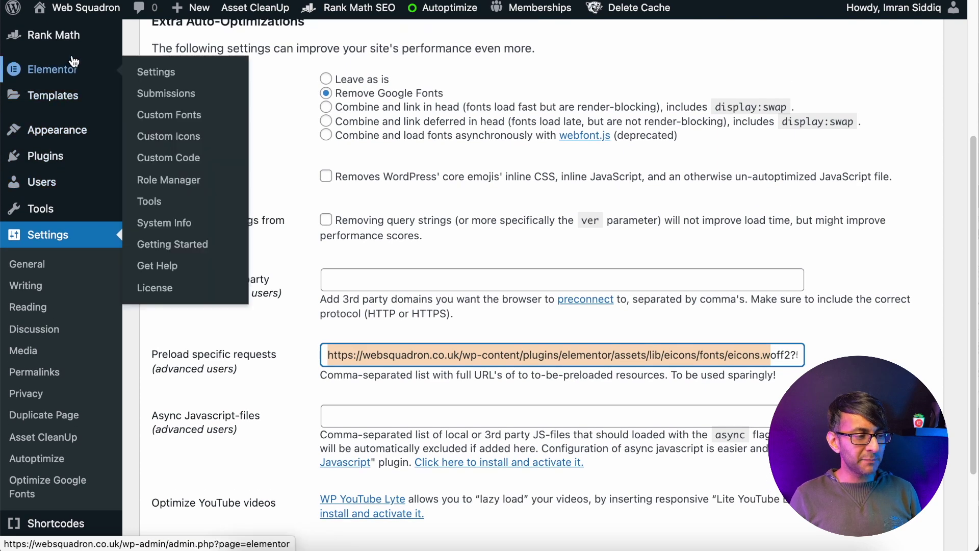
pyautogui.click(203, 125)
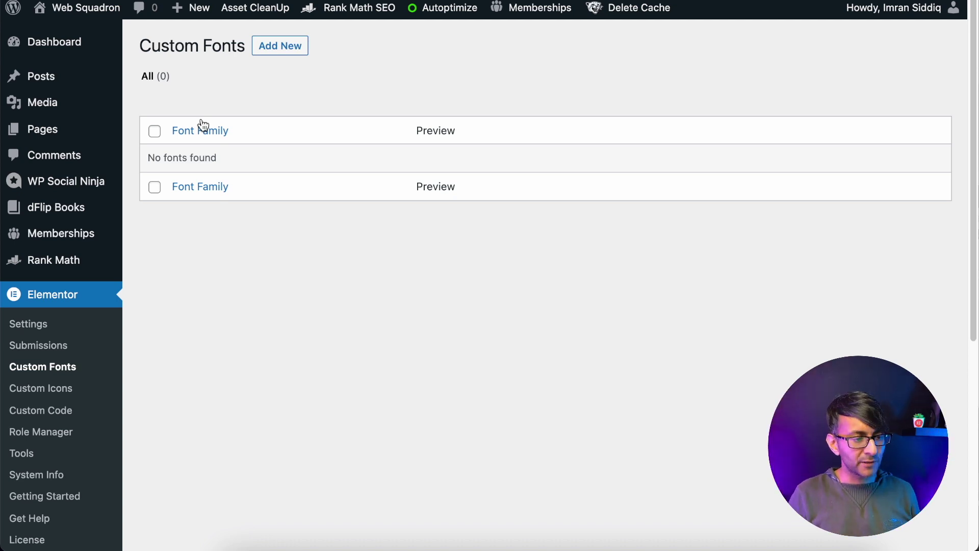
pyautogui.click(285, 48)
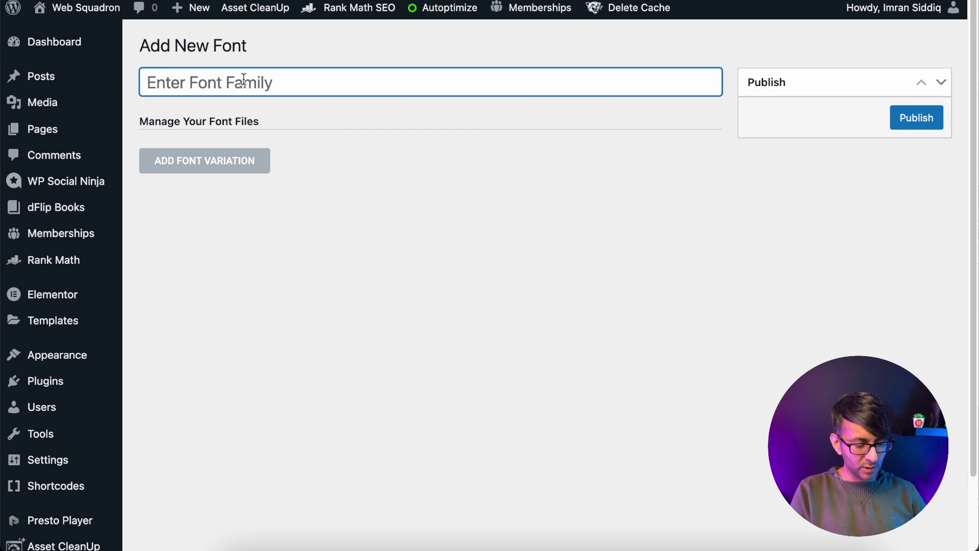
pyautogui.write('lato')
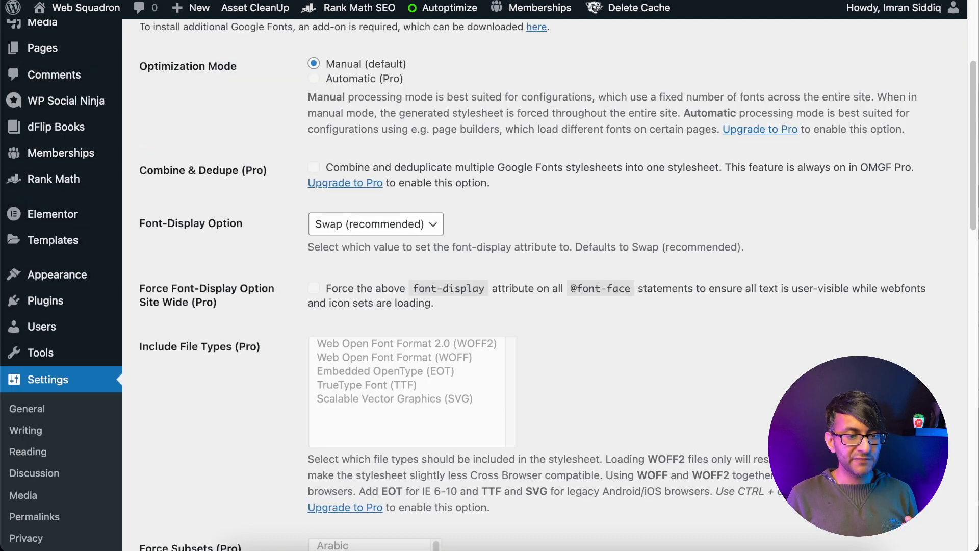
# Review OMGF's Google Fonts optimization options down to the Lato and Roboto weight lists, and save and optimize the fonts.
pyautogui.scroll(5, 593, 37)
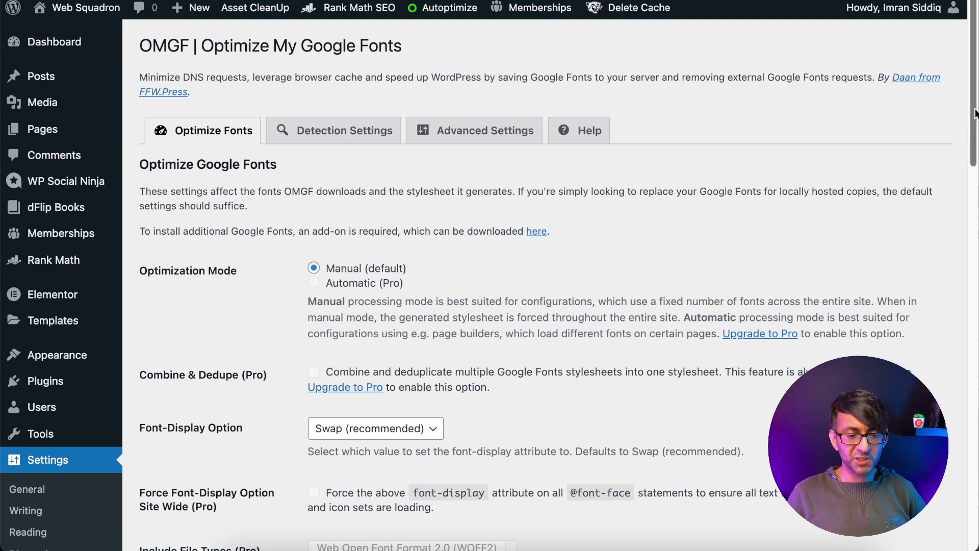
pyautogui.scroll(-1, 975, 114)
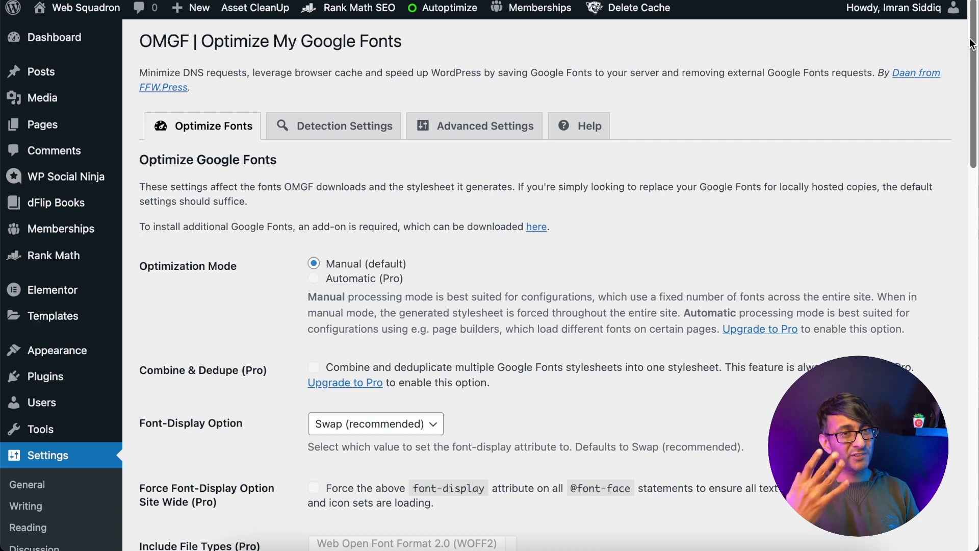
pyautogui.moveTo(971, 43); pyautogui.dragTo(959, 271)
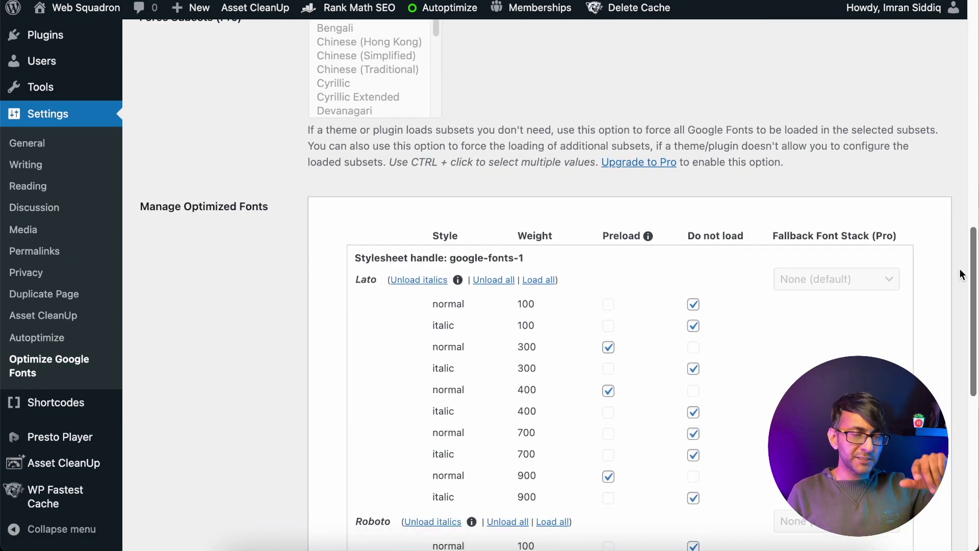
pyautogui.moveTo(960, 272); pyautogui.dragTo(944, 420)
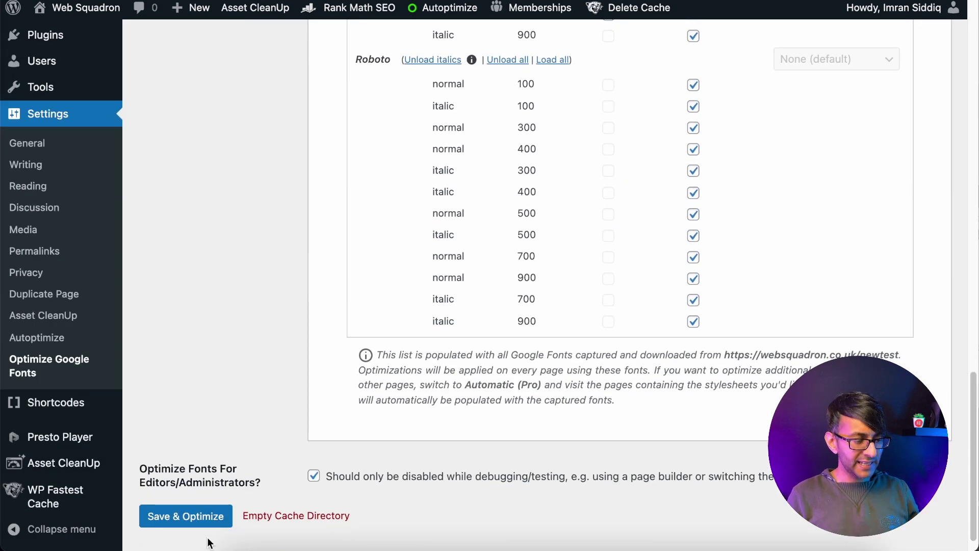
pyautogui.click(186, 516)
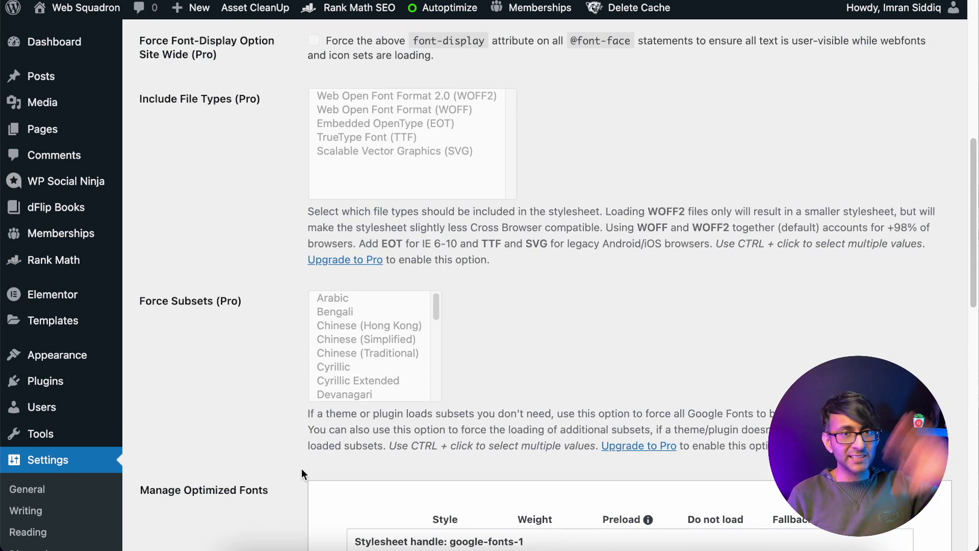
# Examine which Lato styles and weights are set to preload or not load in OMGF's managed fonts list.
pyautogui.moveTo(974, 234); pyautogui.dragTo(975, 360)
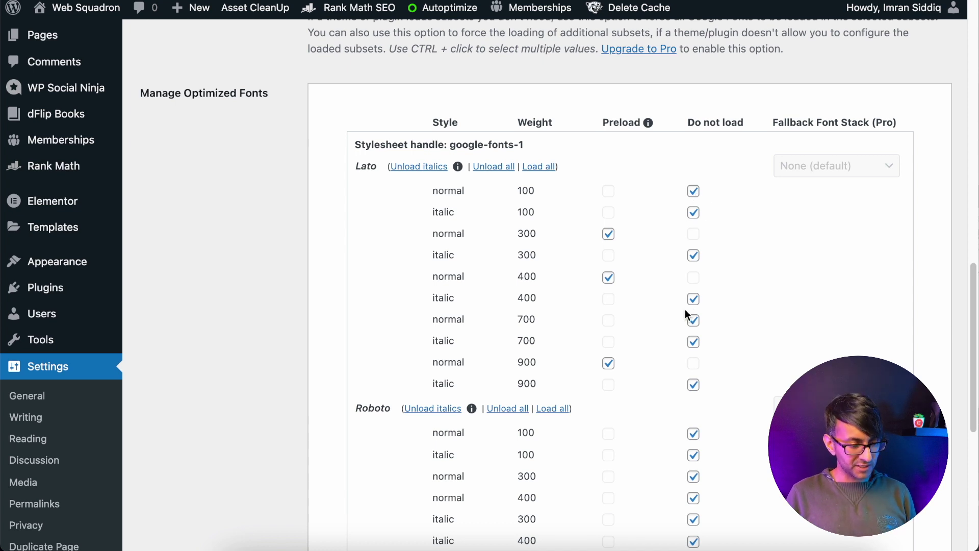
pyautogui.click(694, 341)
pyautogui.scroll(2, 694, 341)
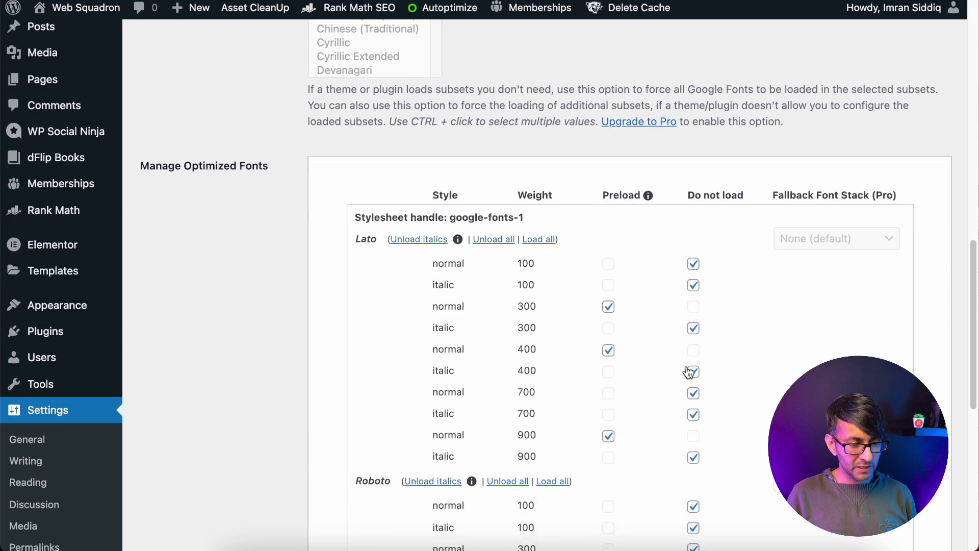
pyautogui.scroll(-1, 689, 374)
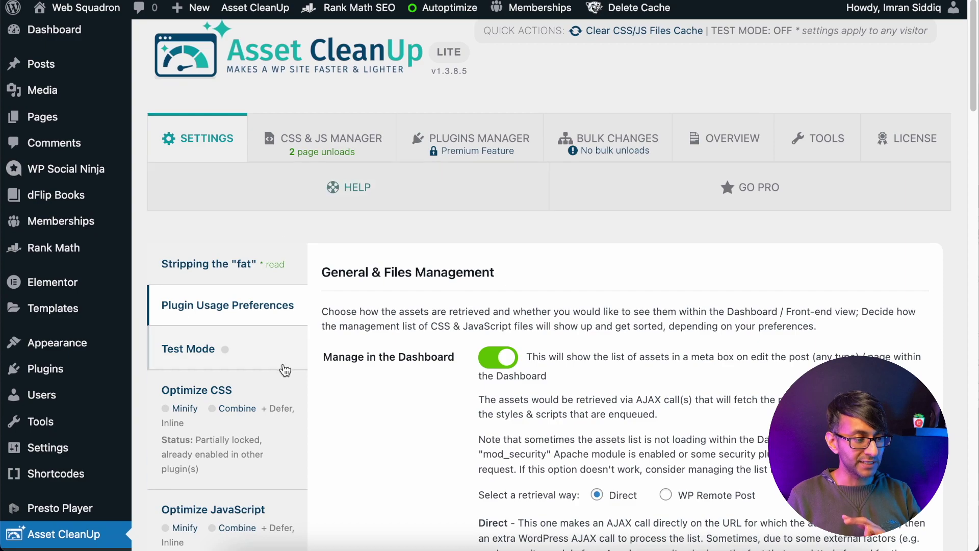
# Look through Asset CleanUp's settings sections, including the Local Fonts and Google Fonts options.
pyautogui.scroll(-6, 278, 382)
pyautogui.scroll(8, 268, 410)
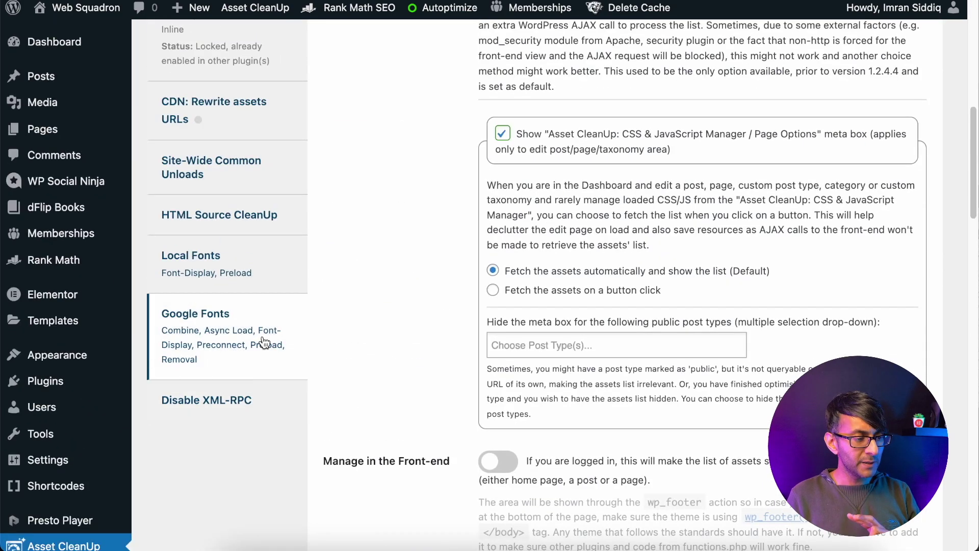
pyautogui.click(258, 269)
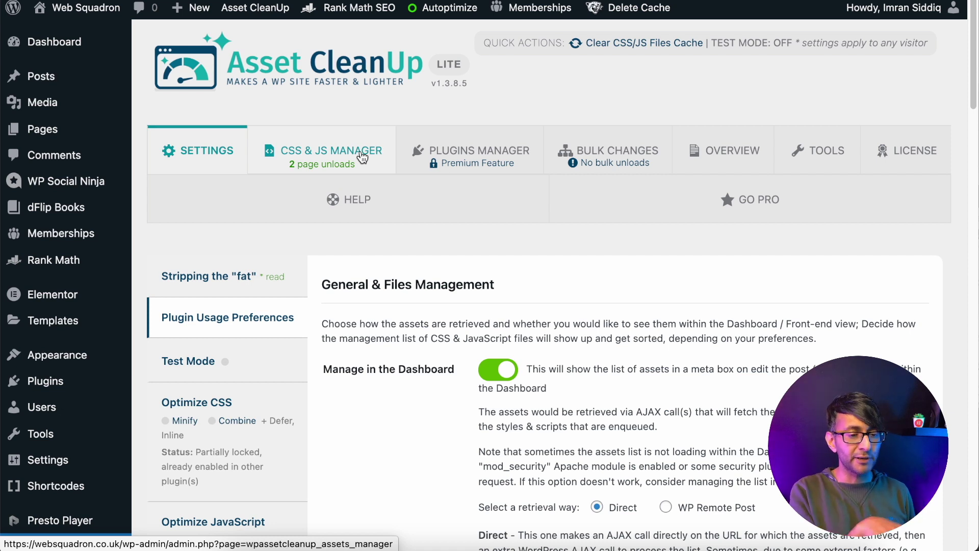
# Examine the homepage's plugin stylesheets and scripts with their unload options in Asset CleanUp's CSS & JS Manager.
pyautogui.click(362, 157)
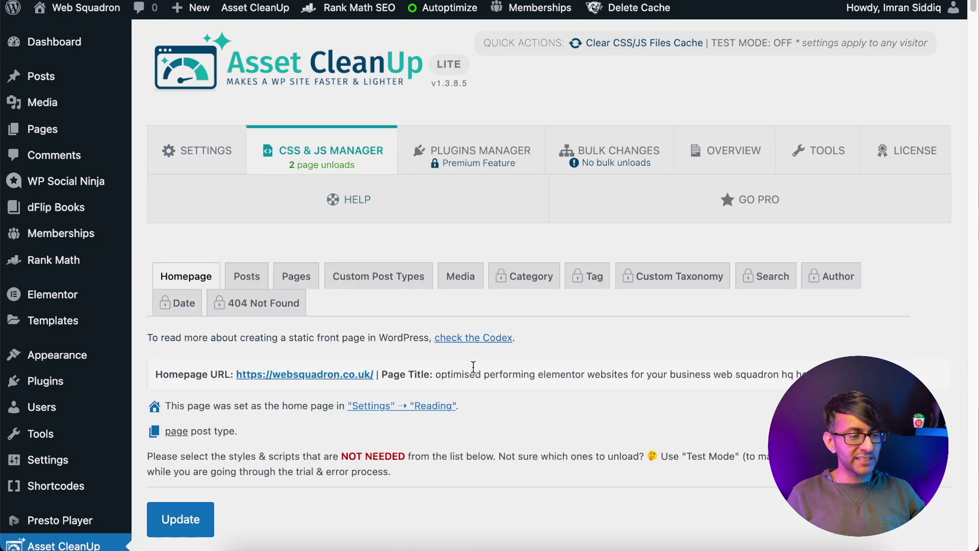
pyautogui.scroll(-3, 480, 376)
pyautogui.scroll(-4, 480, 375)
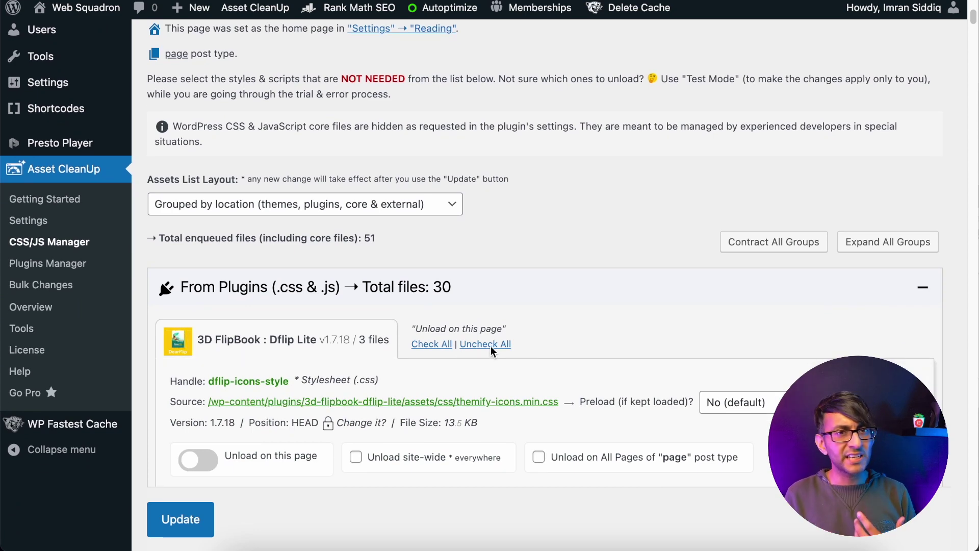
pyautogui.scroll(-8, 525, 344)
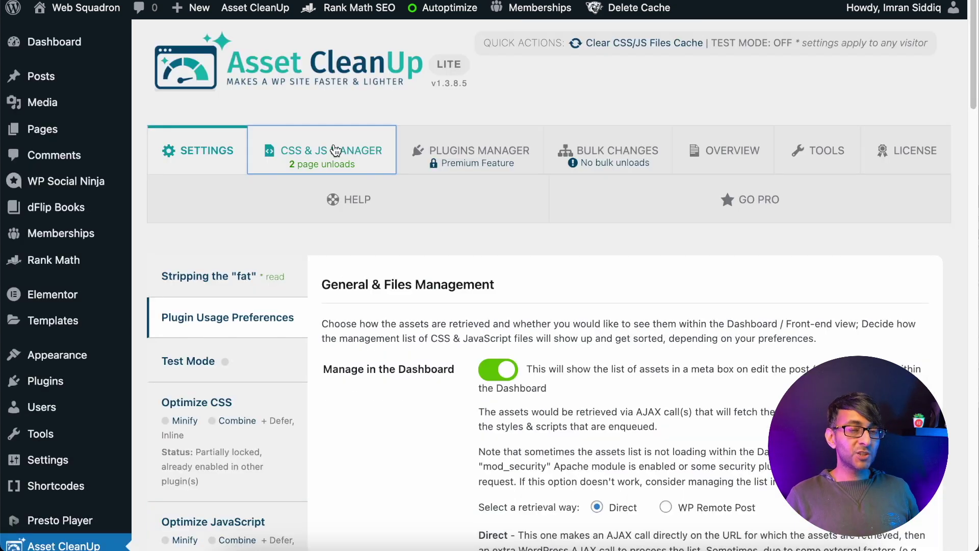
# Search the pages in Asset CleanUp's CSS & JS Manager for freebies and return to the homepage's assets.
pyautogui.click(347, 158)
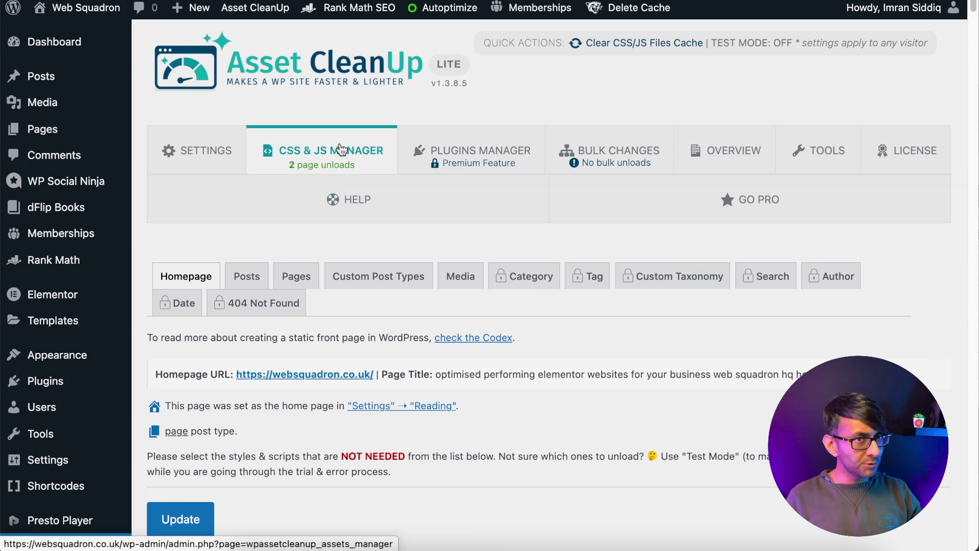
pyautogui.click(298, 285)
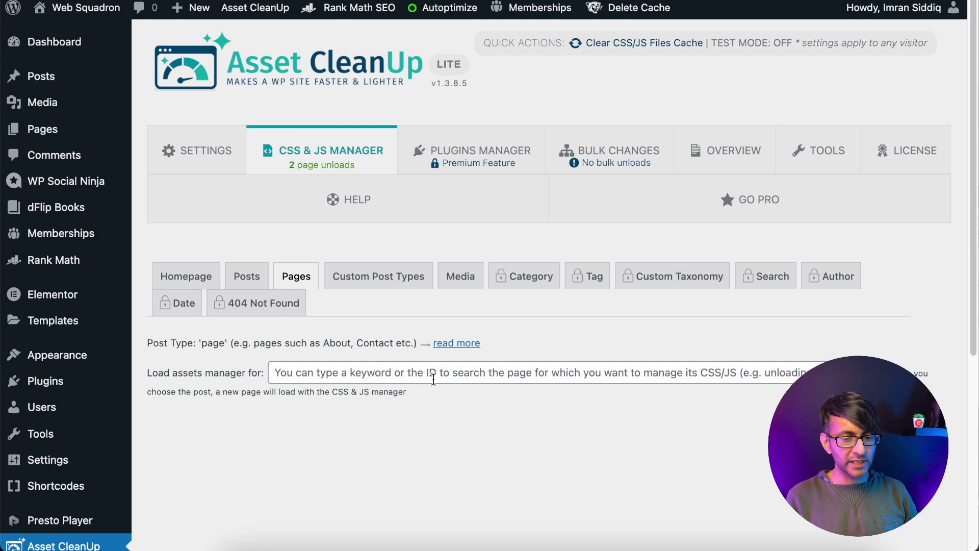
pyautogui.click(433, 380)
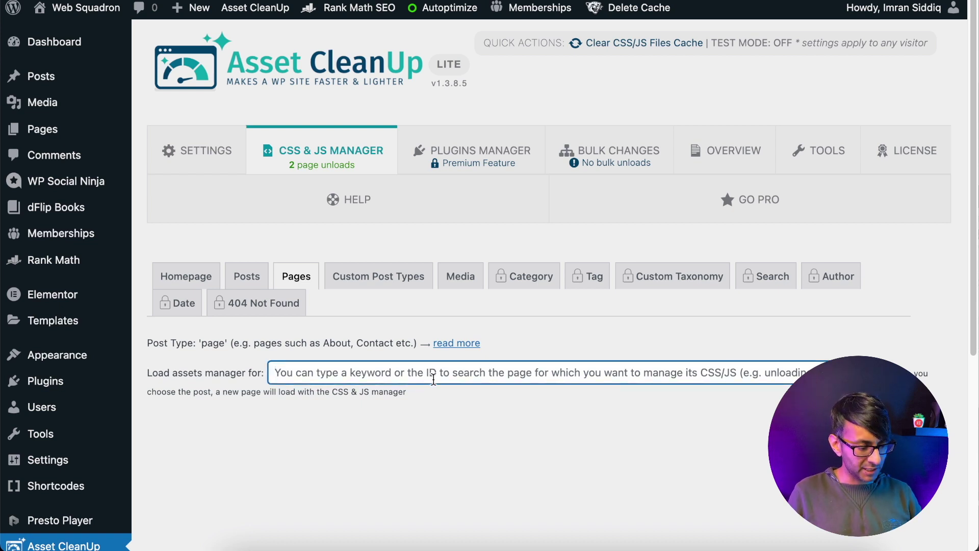
pyautogui.write('freebies')
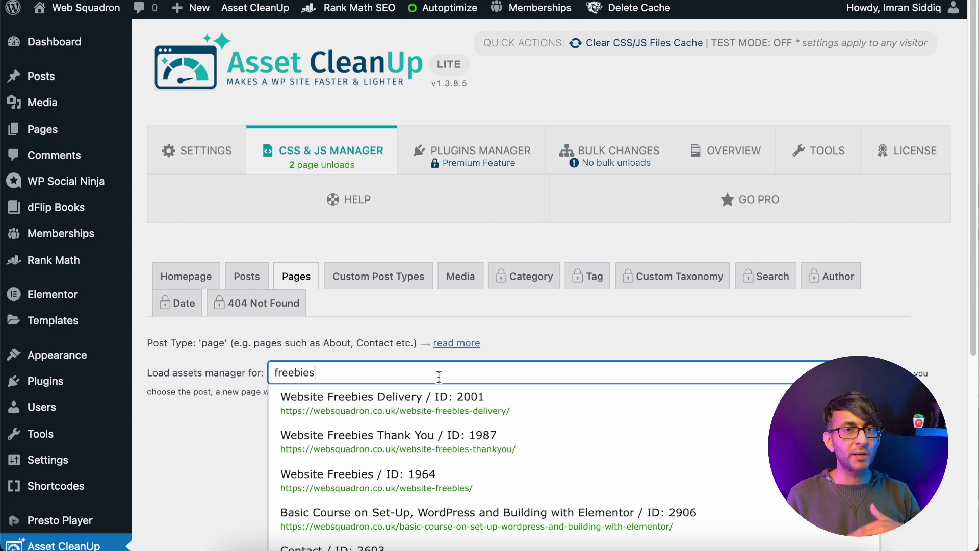
pyautogui.click(173, 490)
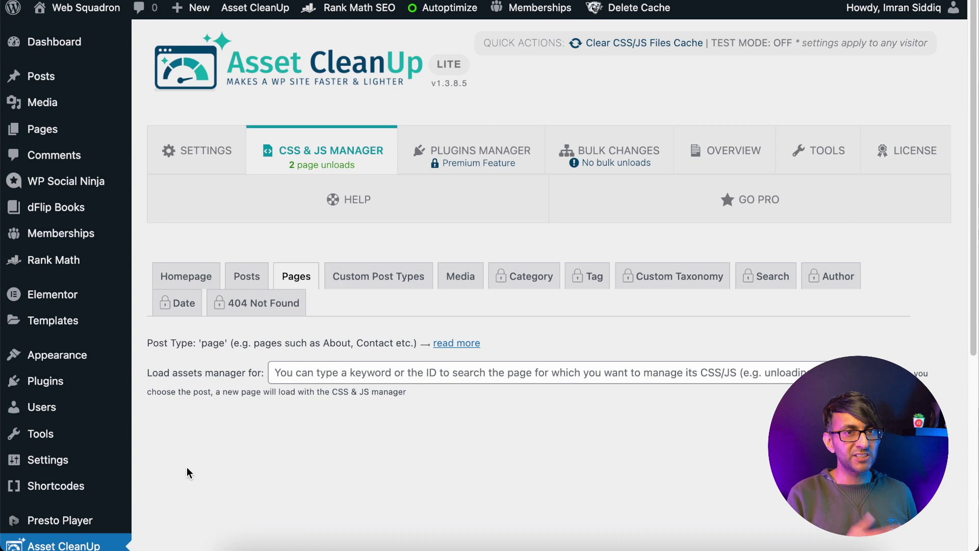
pyautogui.click(174, 285)
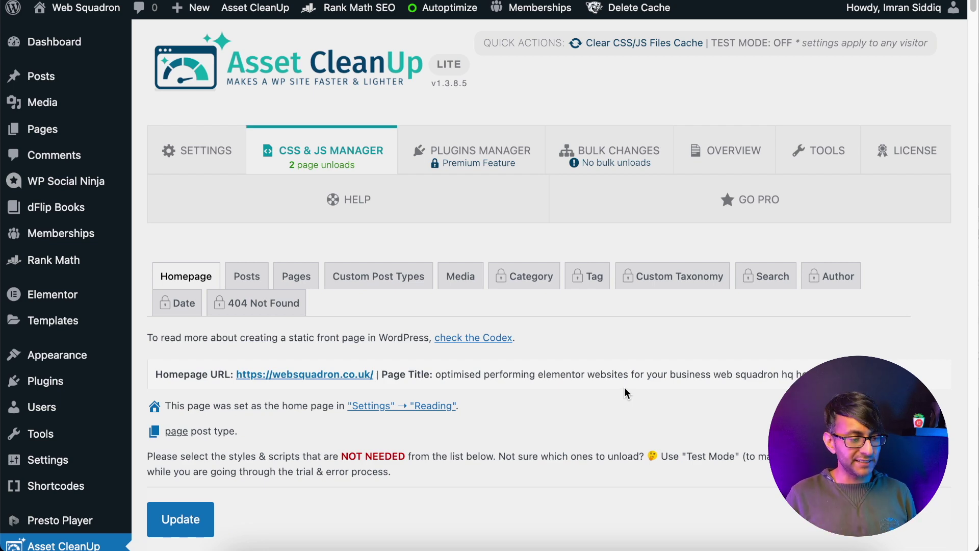
# Set the 3D FlipBook plugin's dflip-icons-style, dflip-style and dflip-script files to unload on the homepage.
pyautogui.scroll(-5, 620, 399)
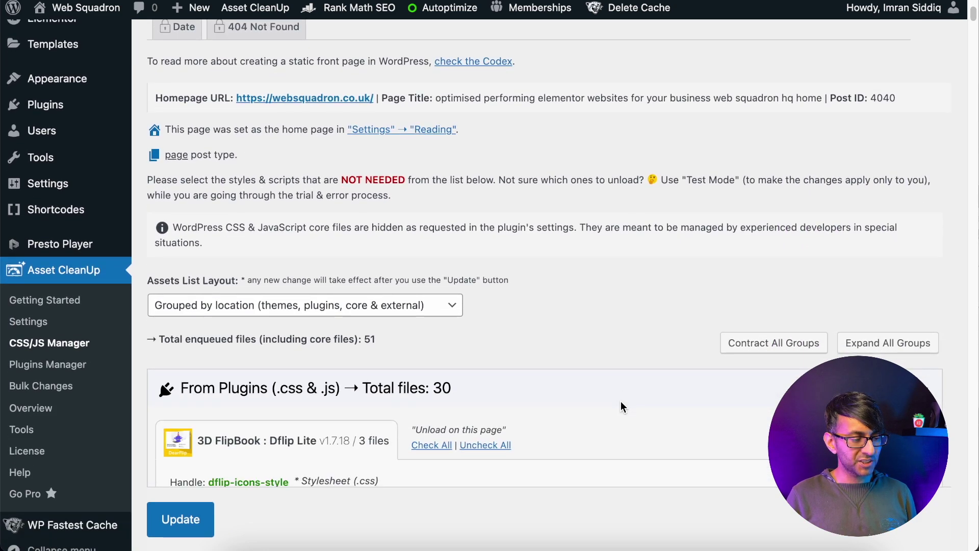
pyautogui.scroll(-6, 620, 400)
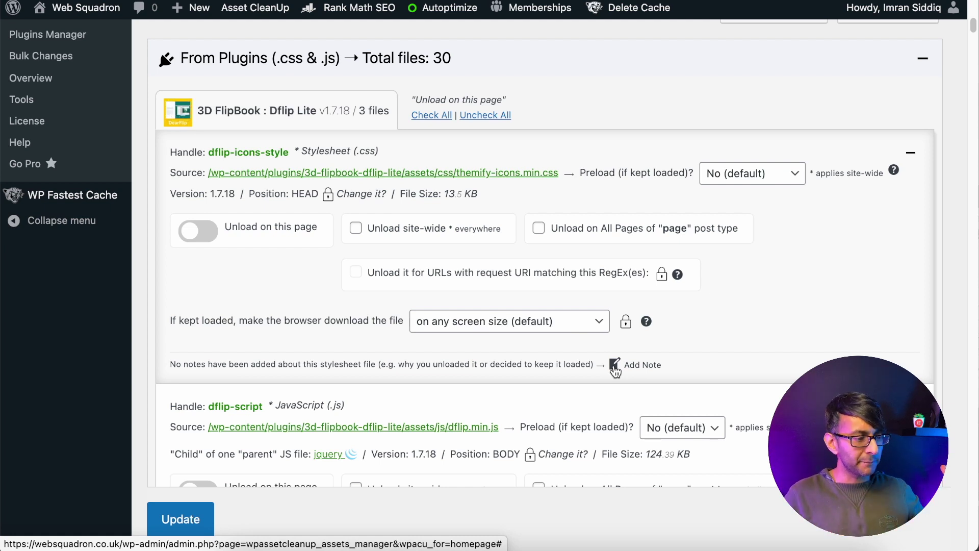
pyautogui.click(200, 232)
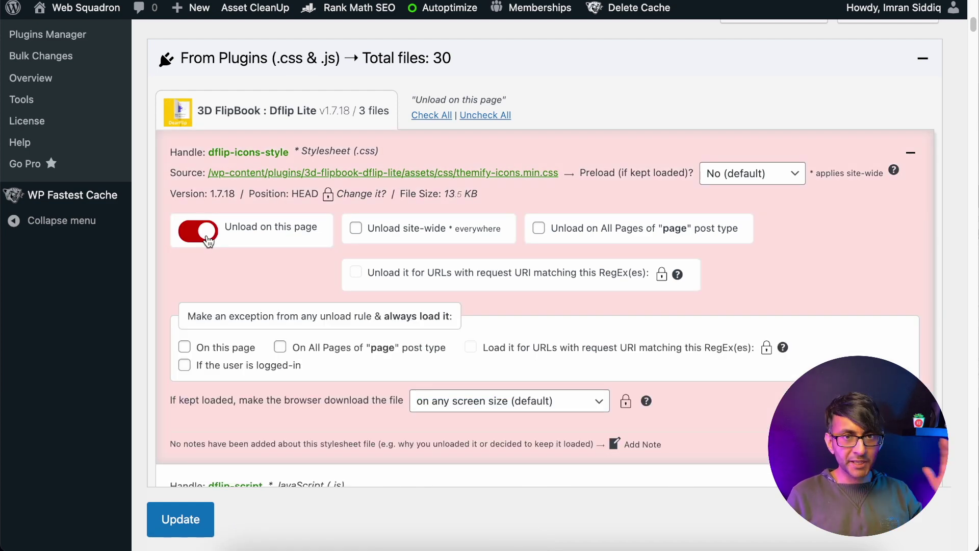
pyautogui.scroll(3, 684, 362)
pyautogui.scroll(-15, 683, 363)
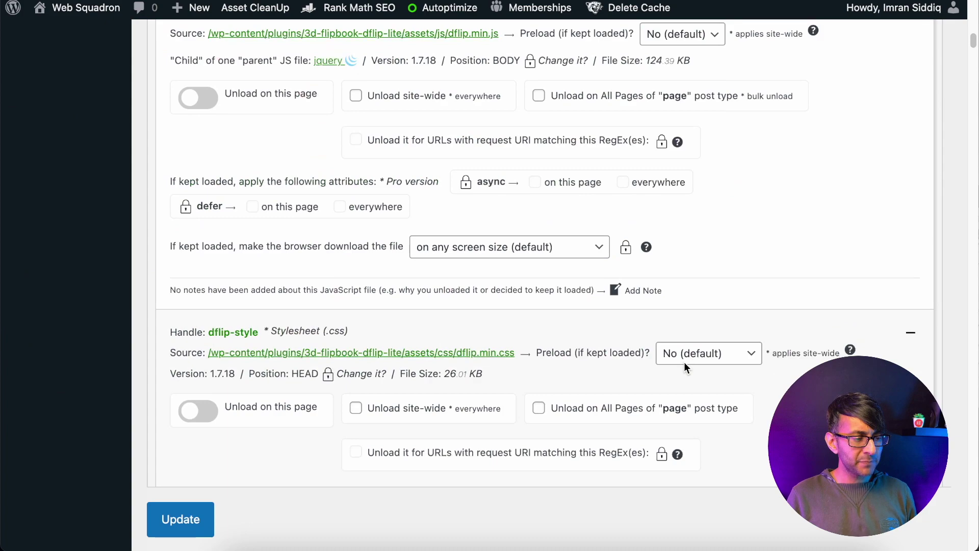
pyautogui.scroll(3, 684, 362)
pyautogui.click(202, 173)
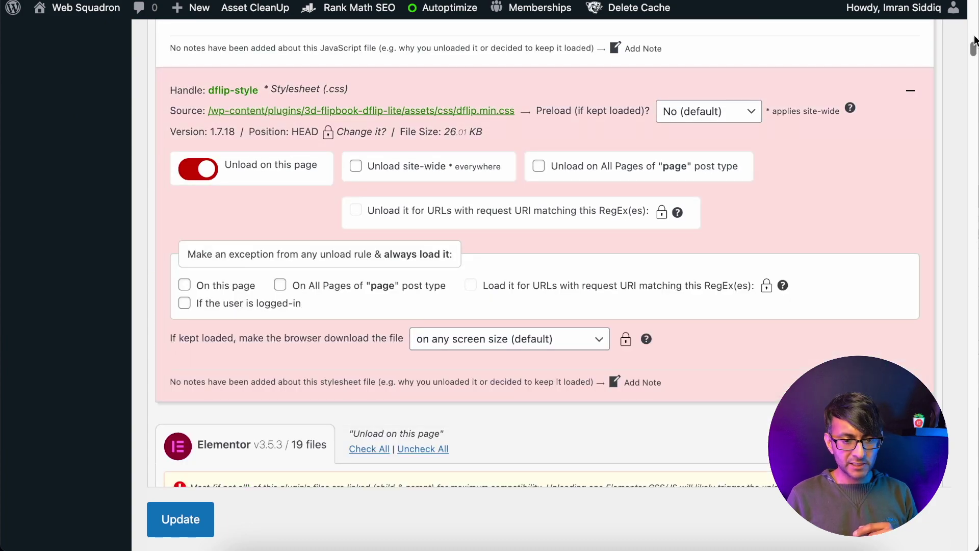
pyautogui.moveTo(975, 53); pyautogui.dragTo(975, 42)
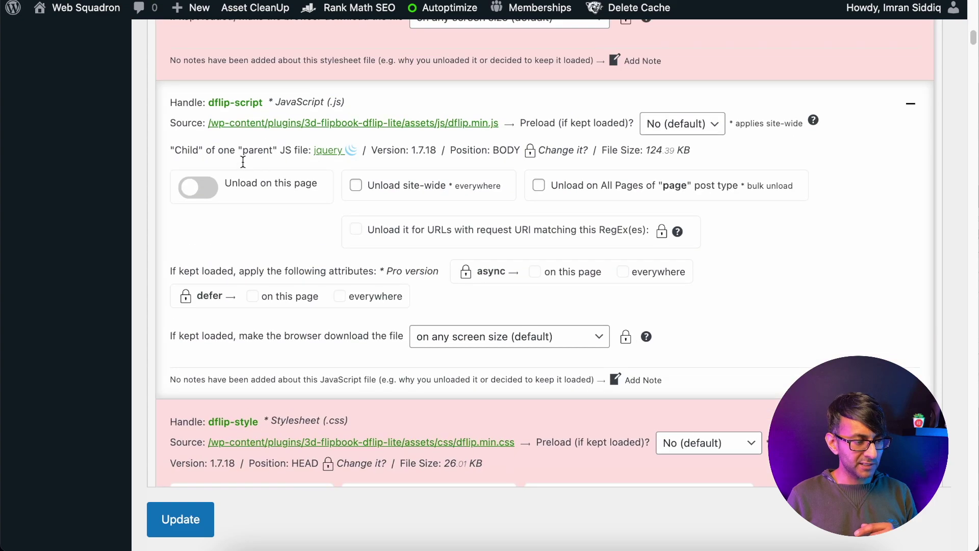
pyautogui.click(215, 191)
# Look through the Elementor and Elementor Pro stylesheets and scripts listed for the homepage, and return to the start of the page.
pyautogui.moveTo(975, 49); pyautogui.dragTo(974, 99)
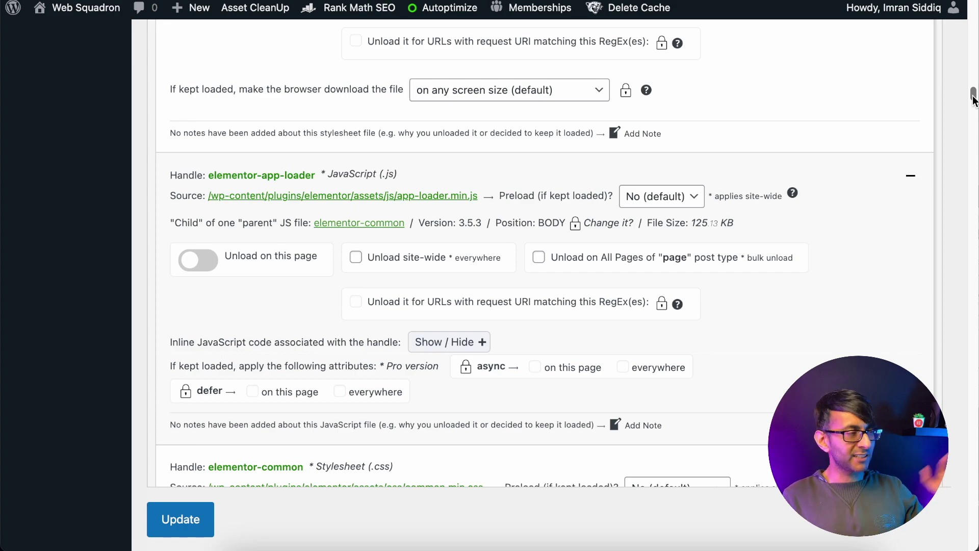
pyautogui.moveTo(972, 98); pyautogui.dragTo(947, 248)
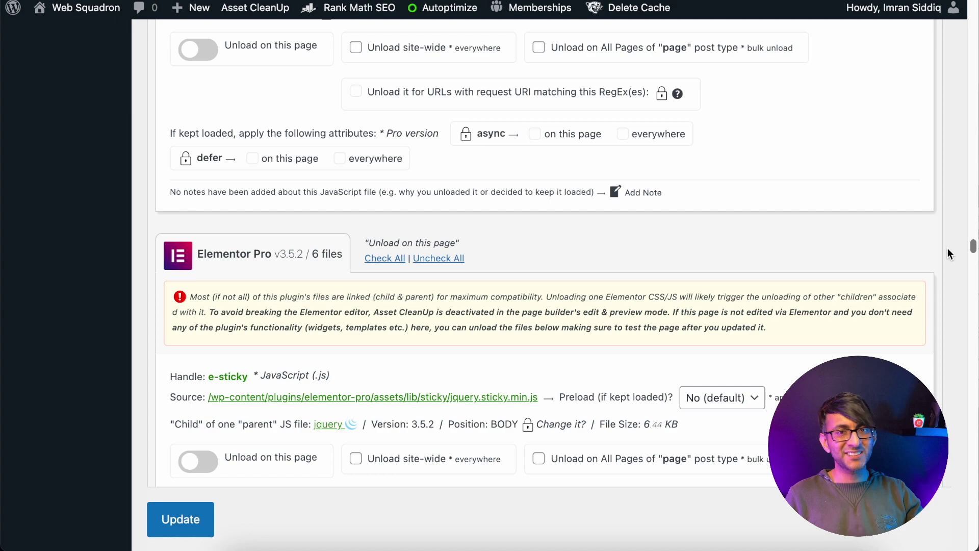
pyautogui.moveTo(948, 248); pyautogui.dragTo(930, 7)
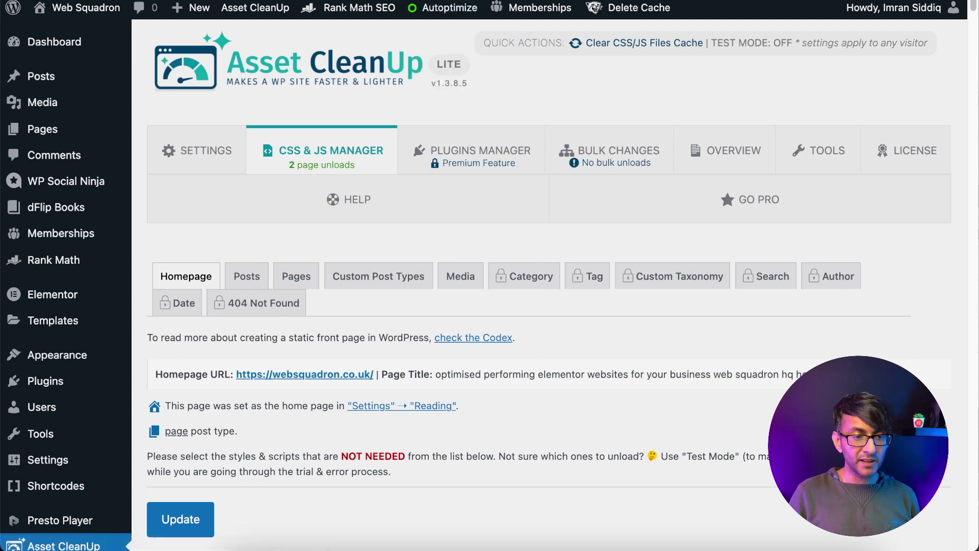
# Switch to the WP Fastest Cache settings and show the available cache-deletion options.
pyautogui.click(624, 1)
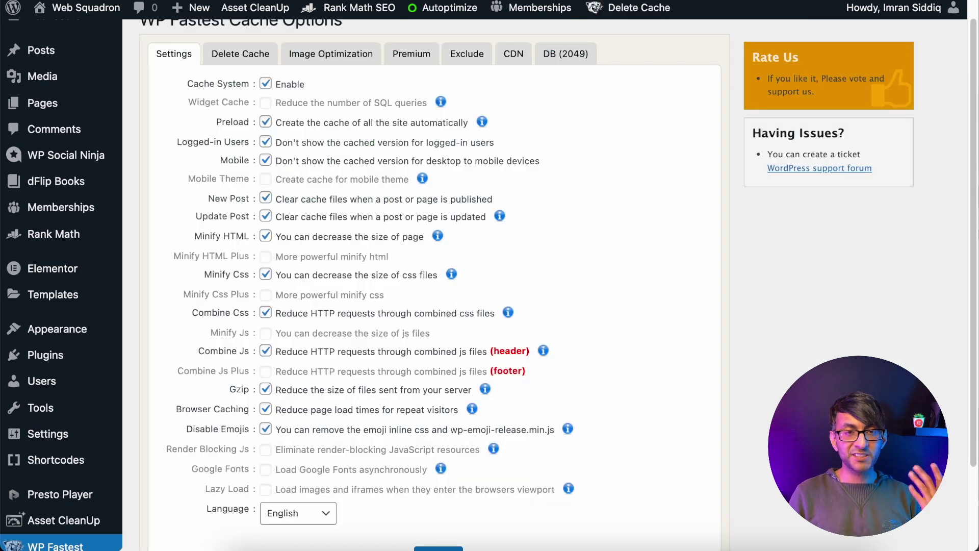
pyautogui.moveTo(638, 8)
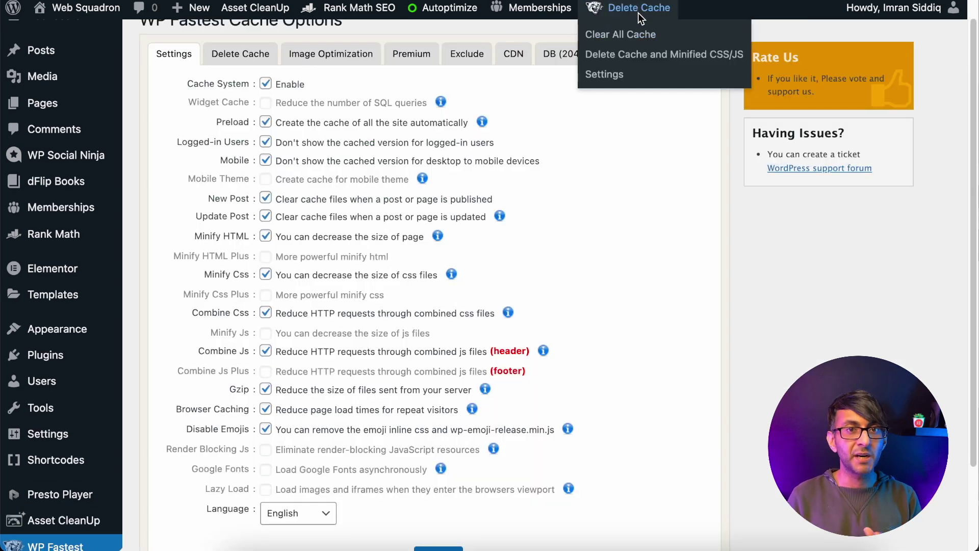